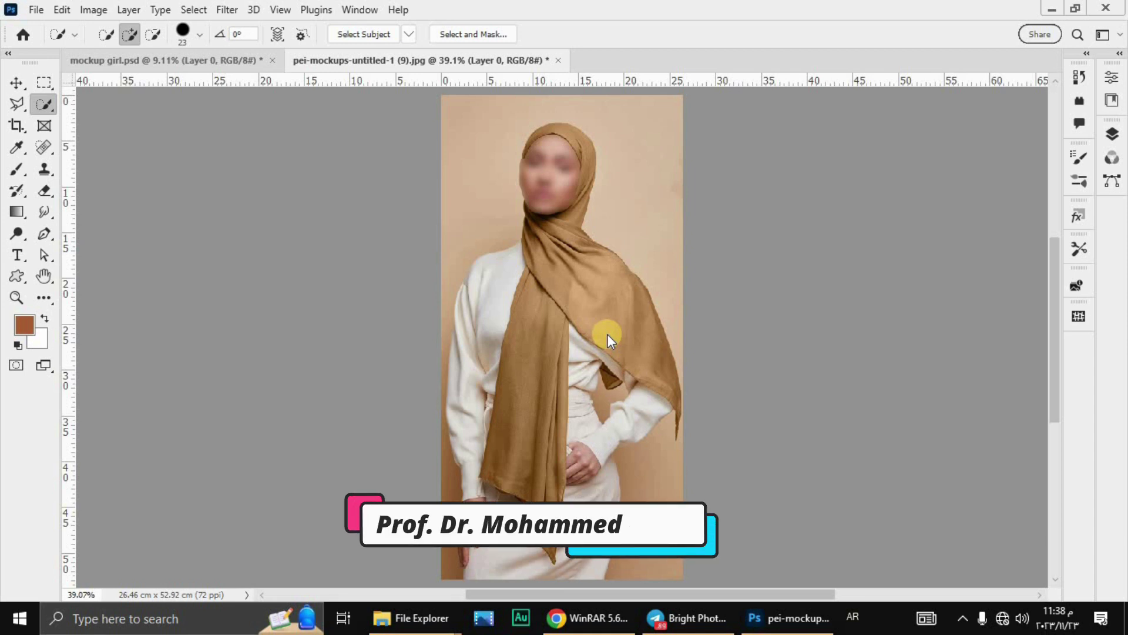
Resample the image to a resolution of 300 pixels/inch.
click(94, 10)
click(115, 132)
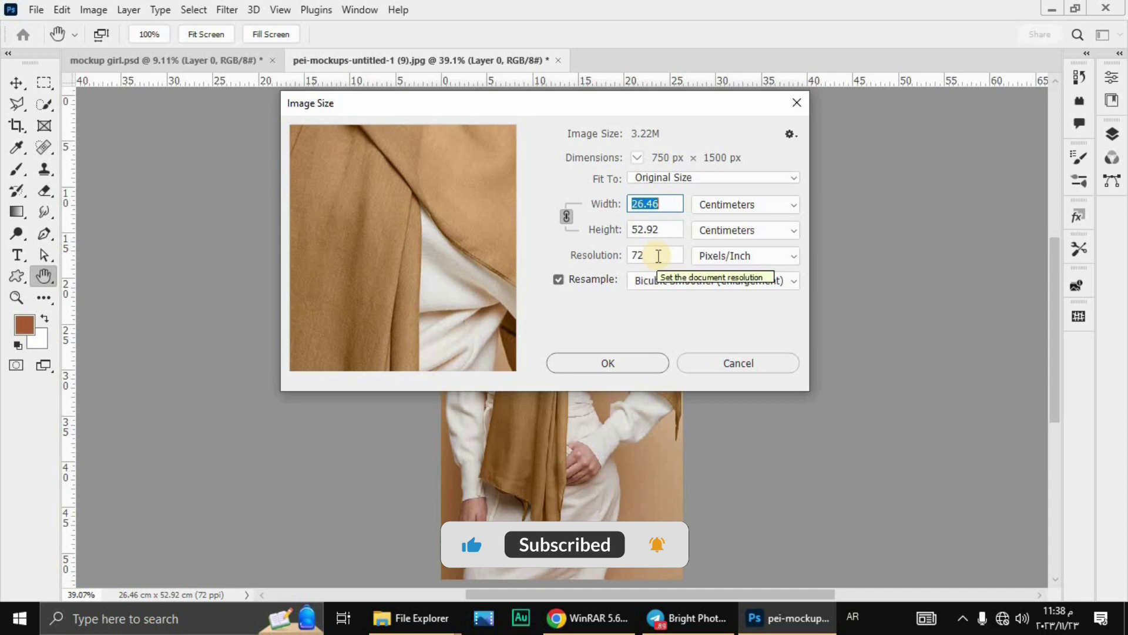
double_click(658, 255)
text(300)
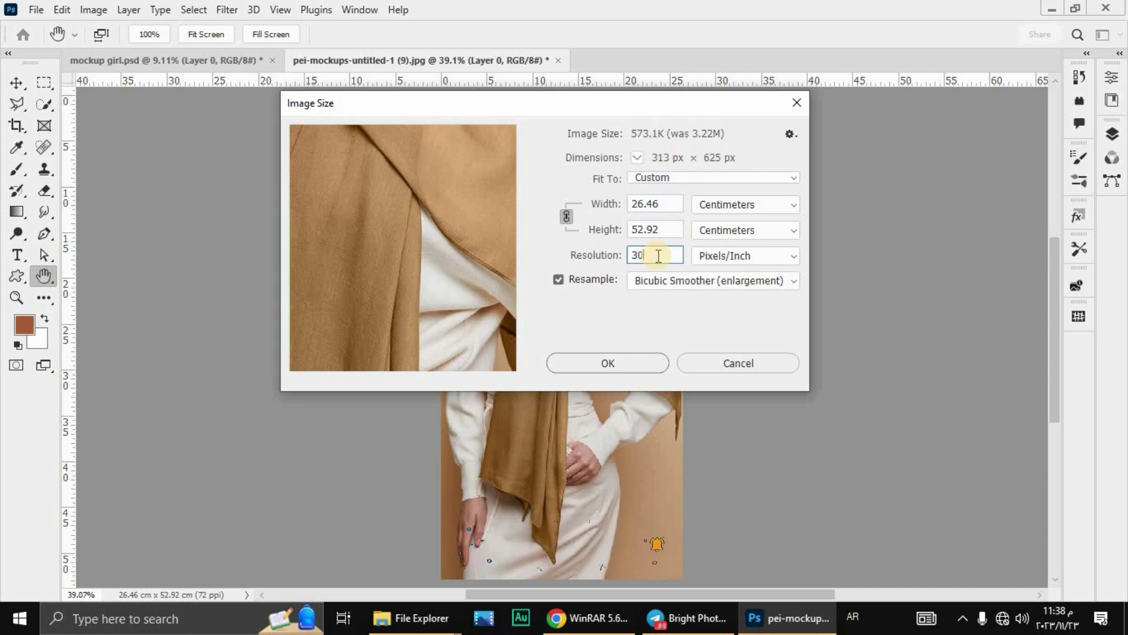
click(633, 361)
key(w)
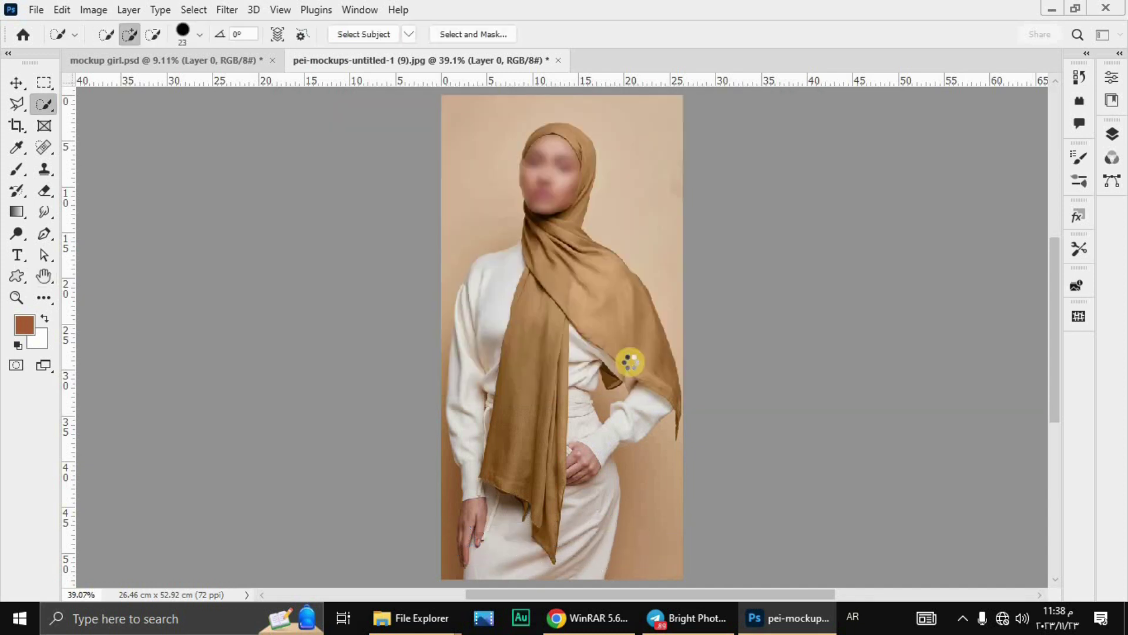
Examine the resampled image as a whole and the scarf's fabric detail up close.
key(ctrl+minus)
drag(1056, 323, 1053, 348)
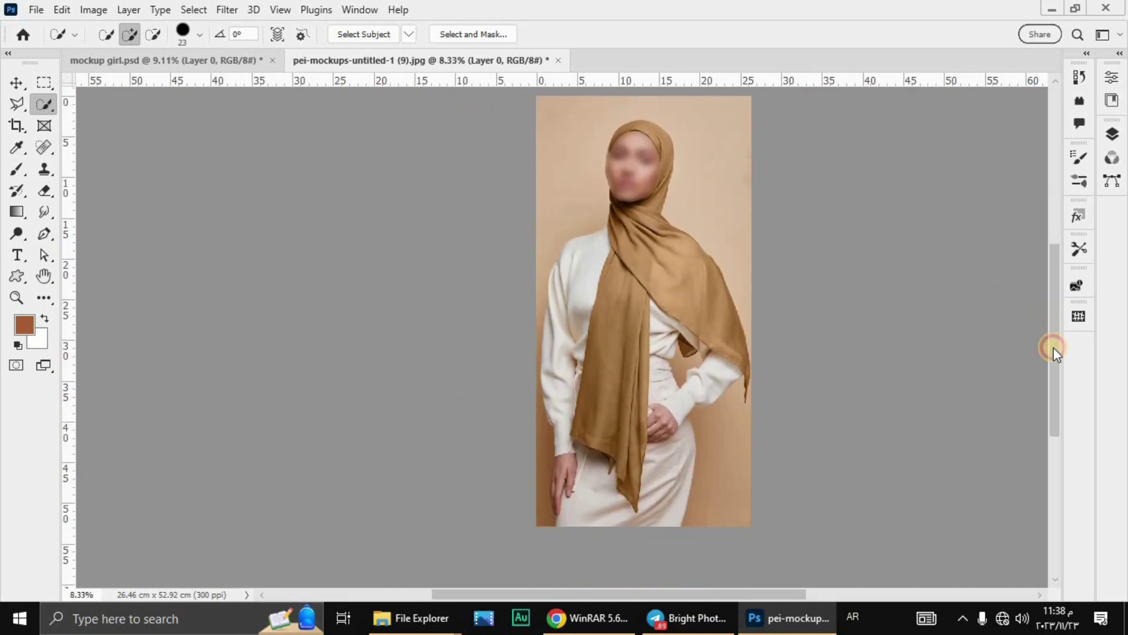
key(ctrl+0)
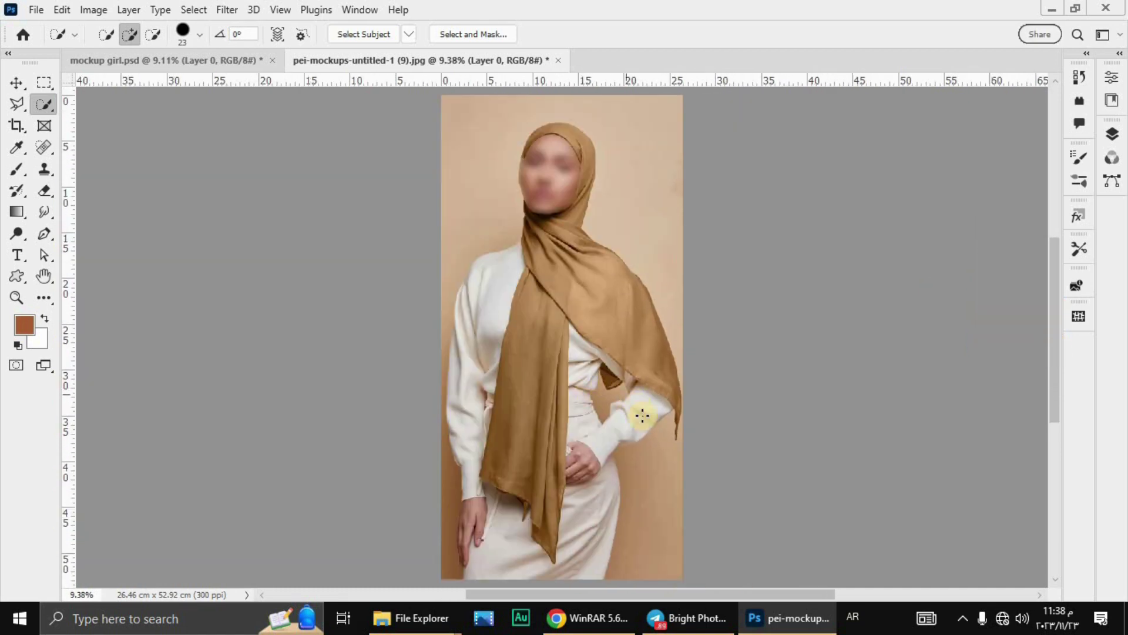
key(ctrl+plus)
key(ctrl+plus)
key(ctrl+plus)
key(ctrl+plus)
key(ctrl+plus)
key(ctrl+plus)
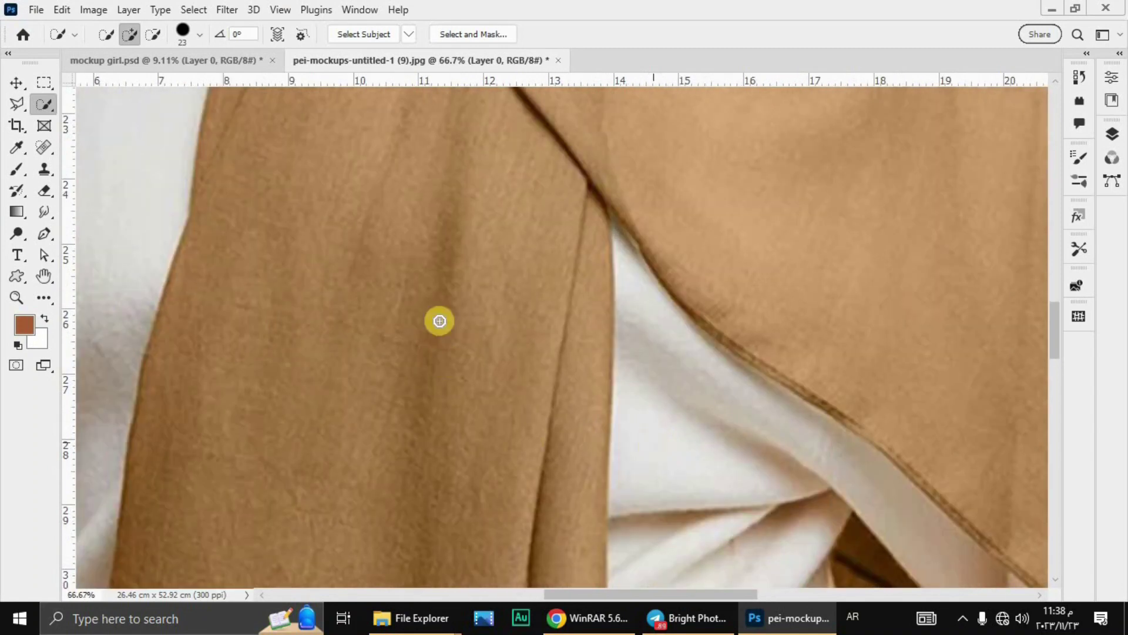
Examine the scarf and sweater at print size and at actual size.
click(284, 9)
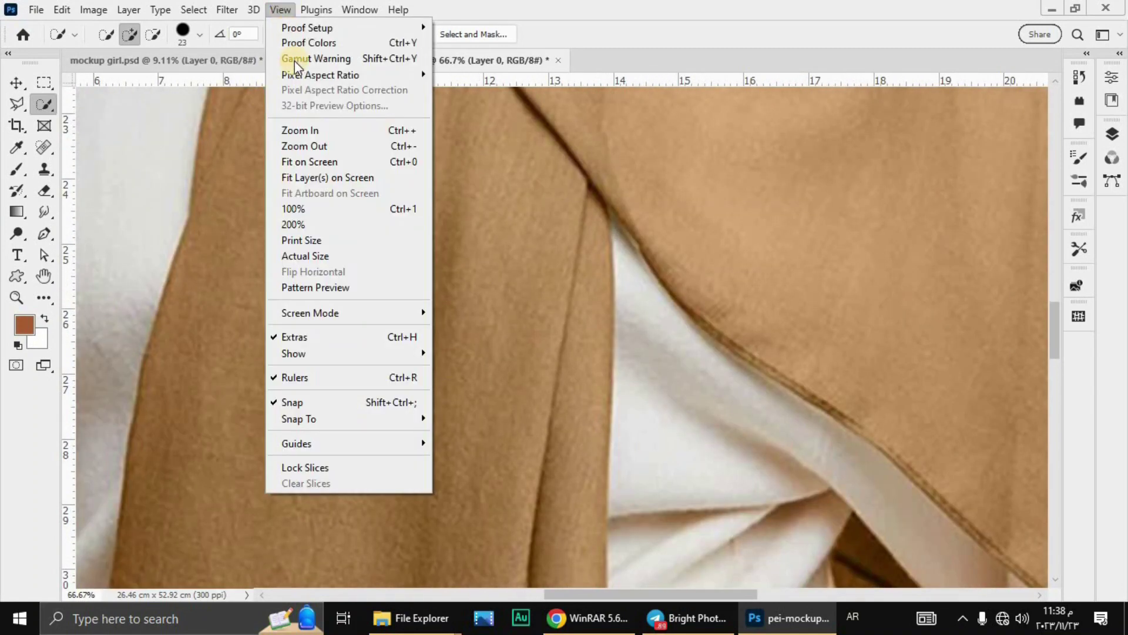
click(322, 241)
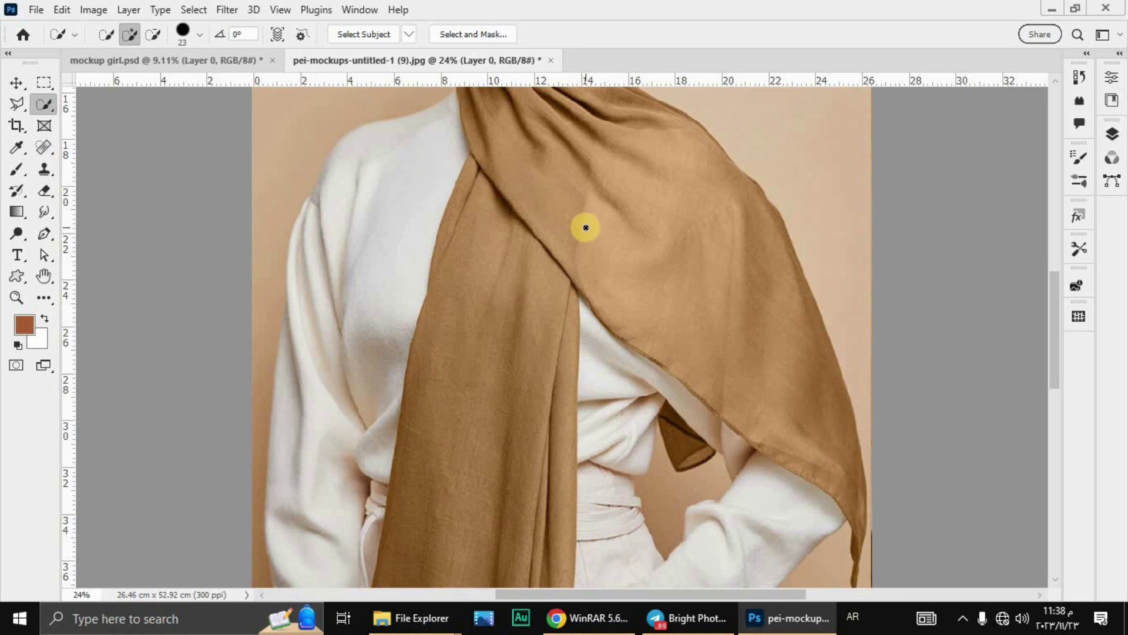
click(280, 10)
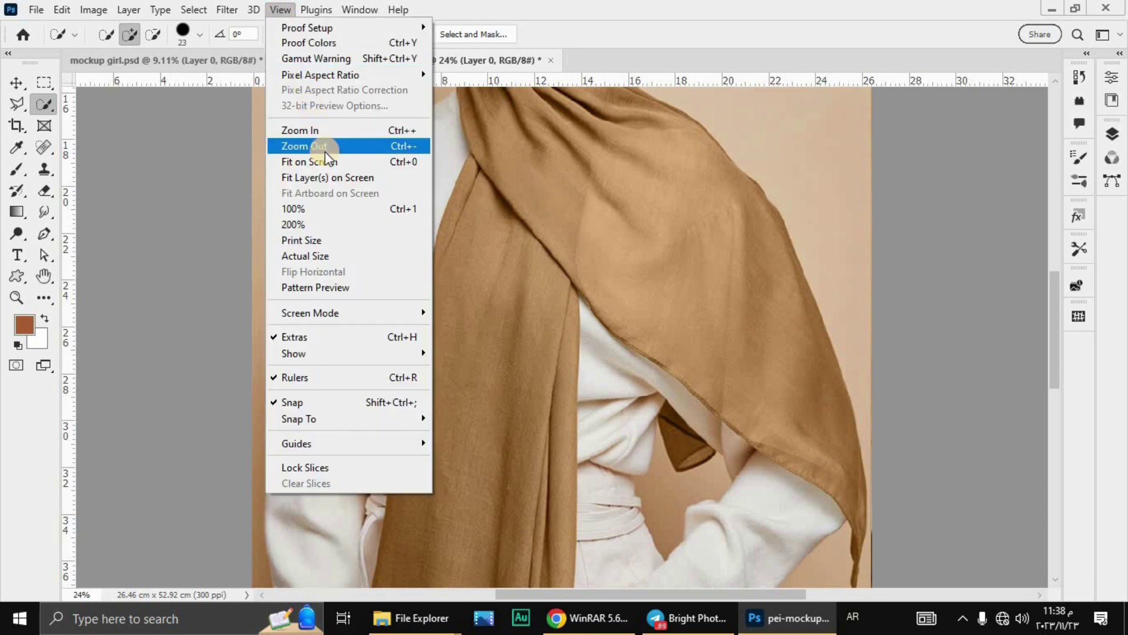
click(332, 255)
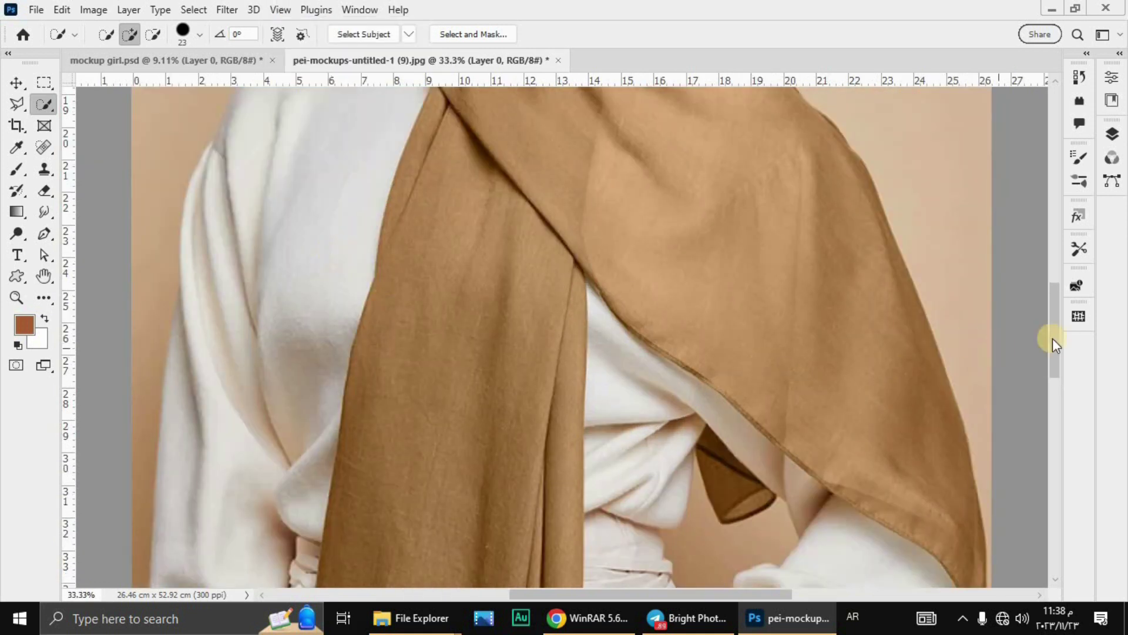
drag(1056, 351, 1056, 312)
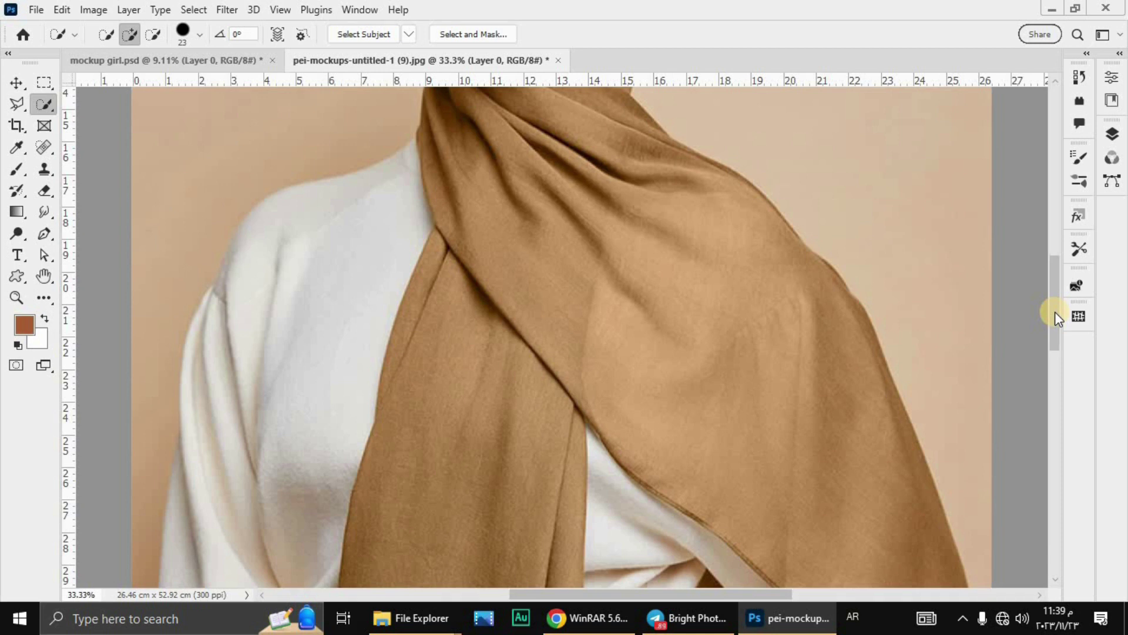
drag(1055, 311, 1055, 286)
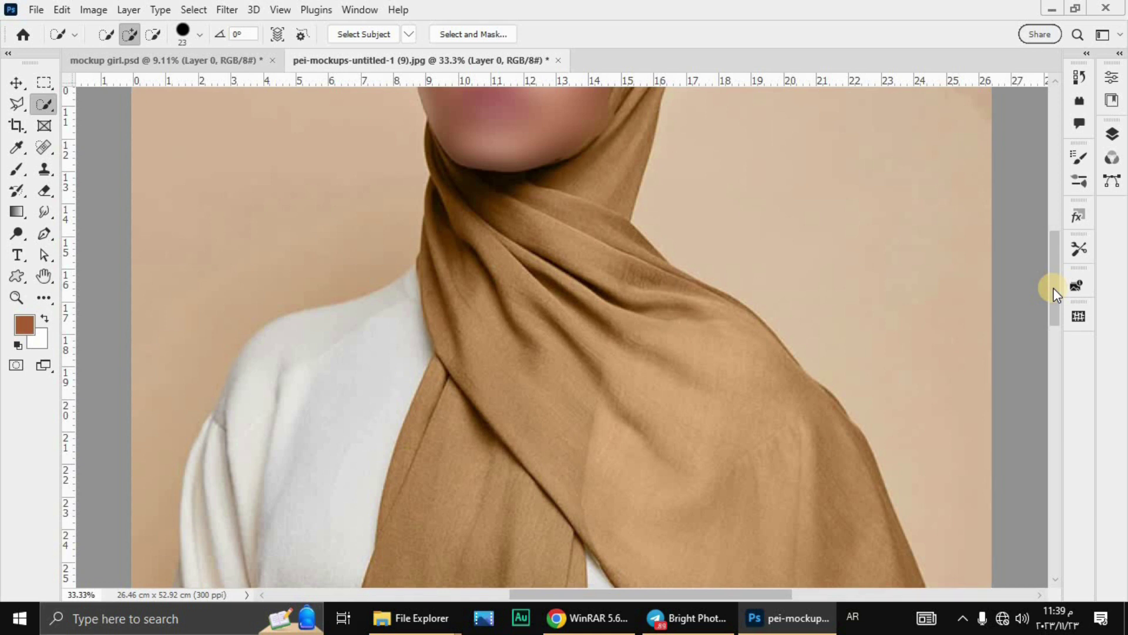
drag(1053, 287, 1054, 299)
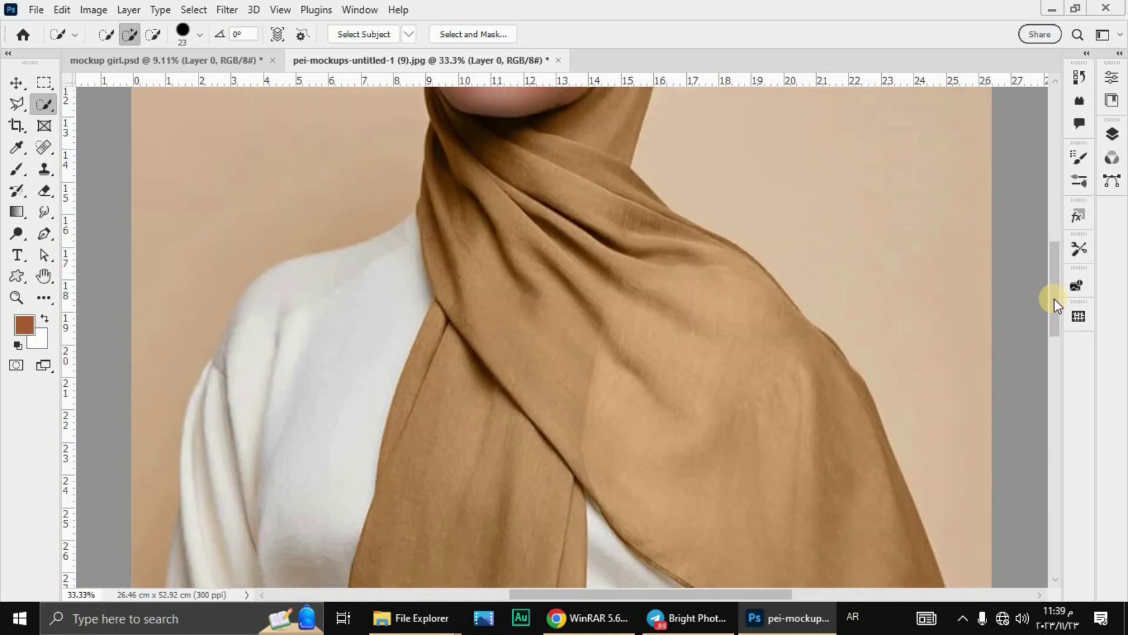
key(ctrl+minus)
key(ctrl+minus)
key(ctrl+minus)
key(ctrl+minus)
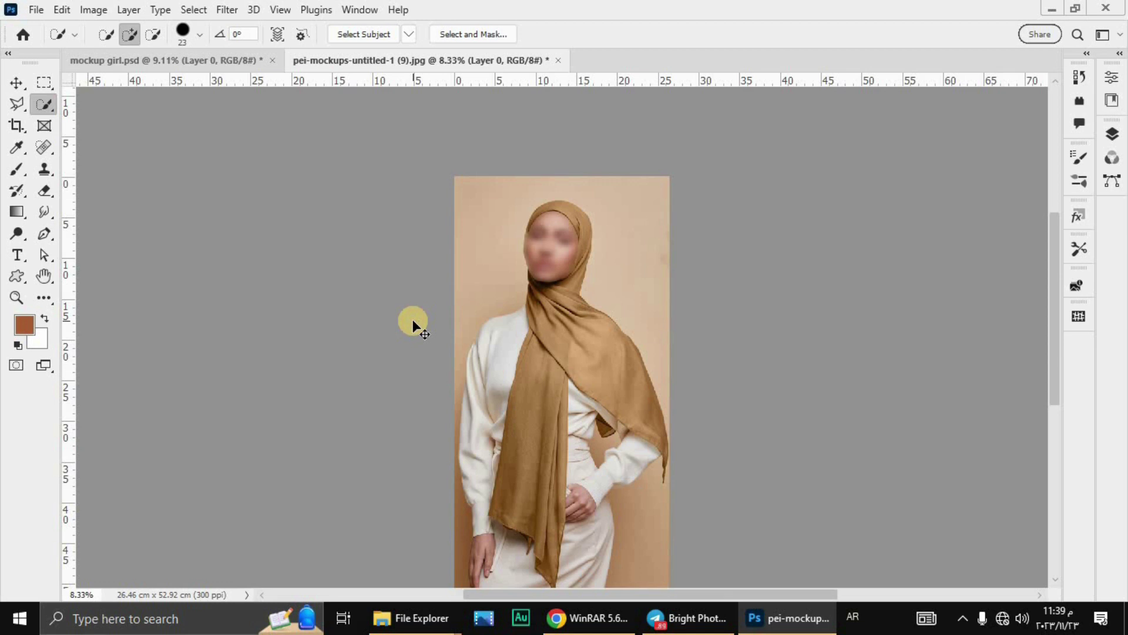
Brighten the image with Levels by moving the white input point inward and nudging the black input point.
key(ctrl+l)
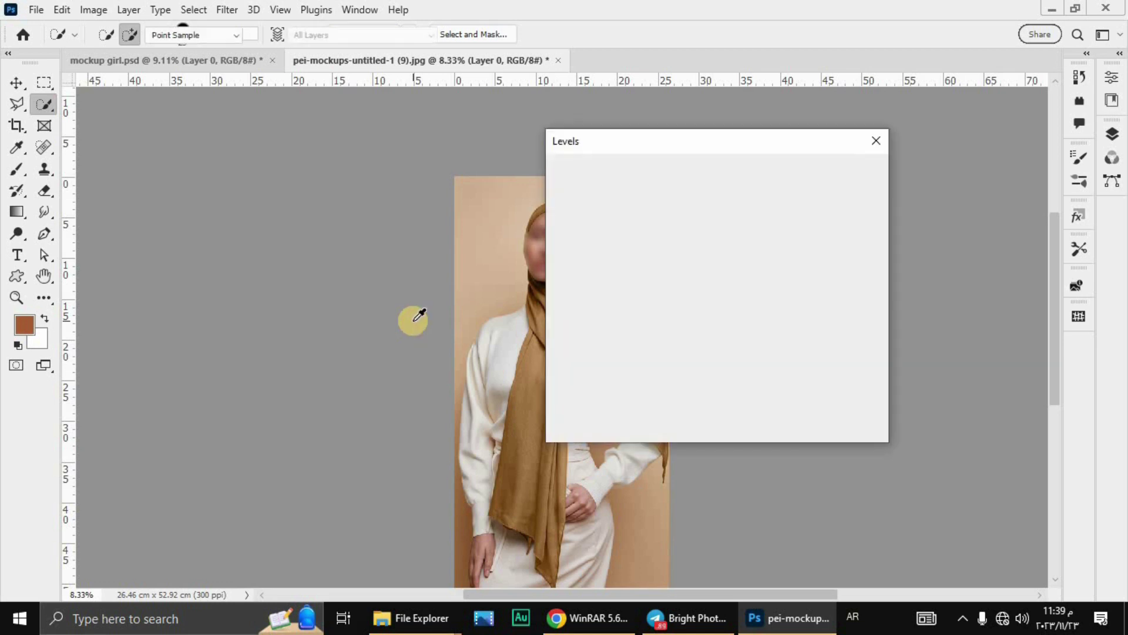
drag(711, 150, 787, 127)
drag(852, 306, 832, 305)
drag(642, 306, 643, 304)
click(917, 150)
key(w)
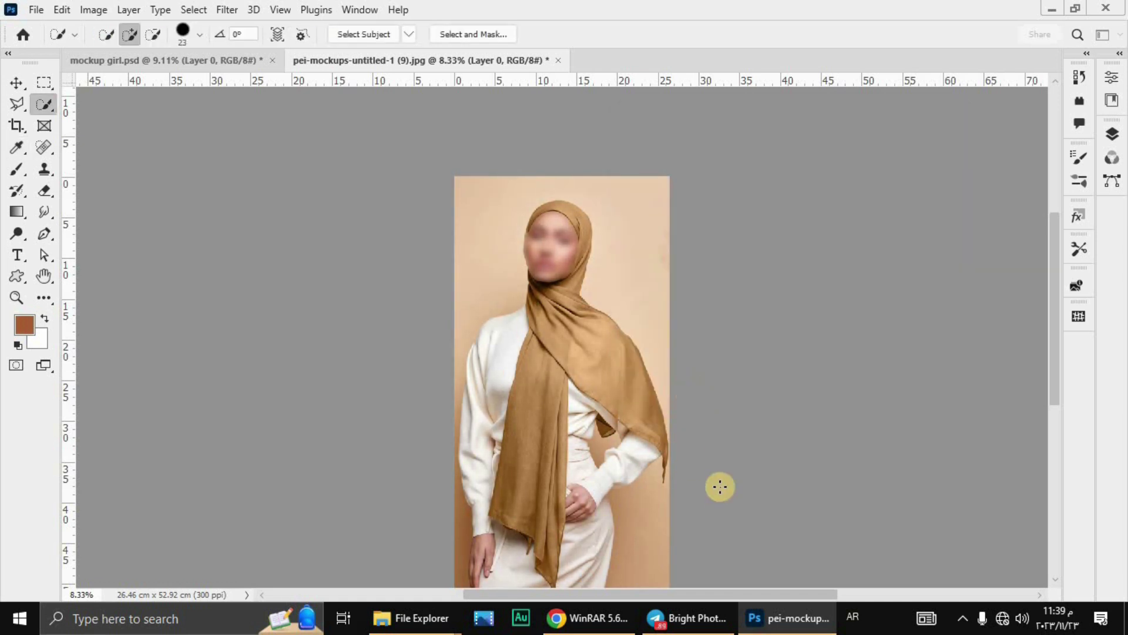
key(ctrl+minus)
key(ctrl+minus)
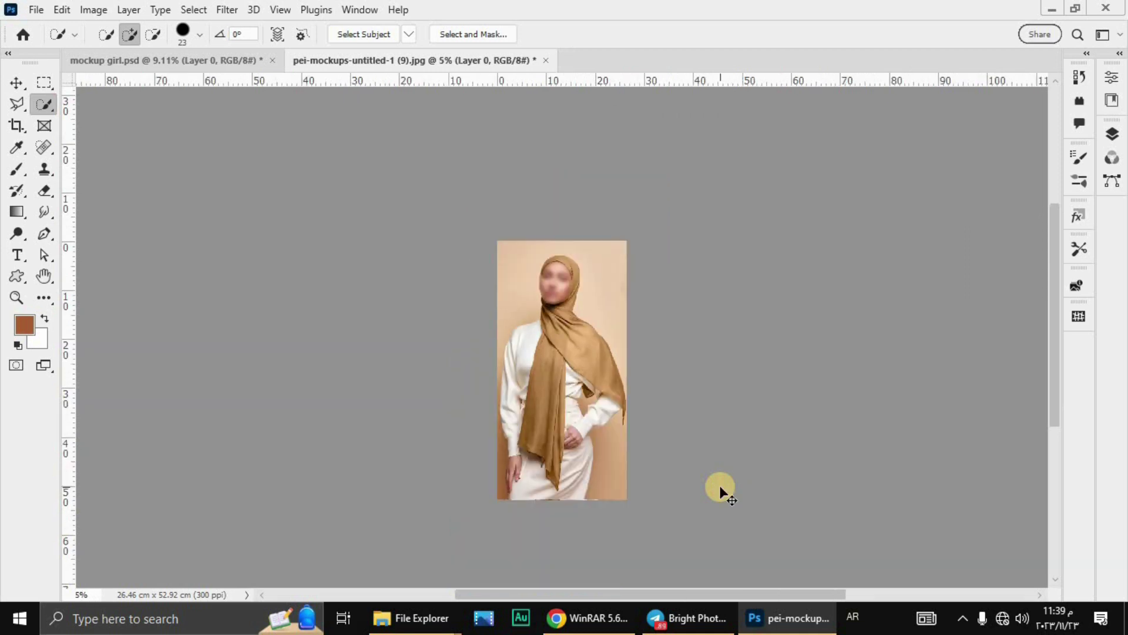
key(ctrl+0)
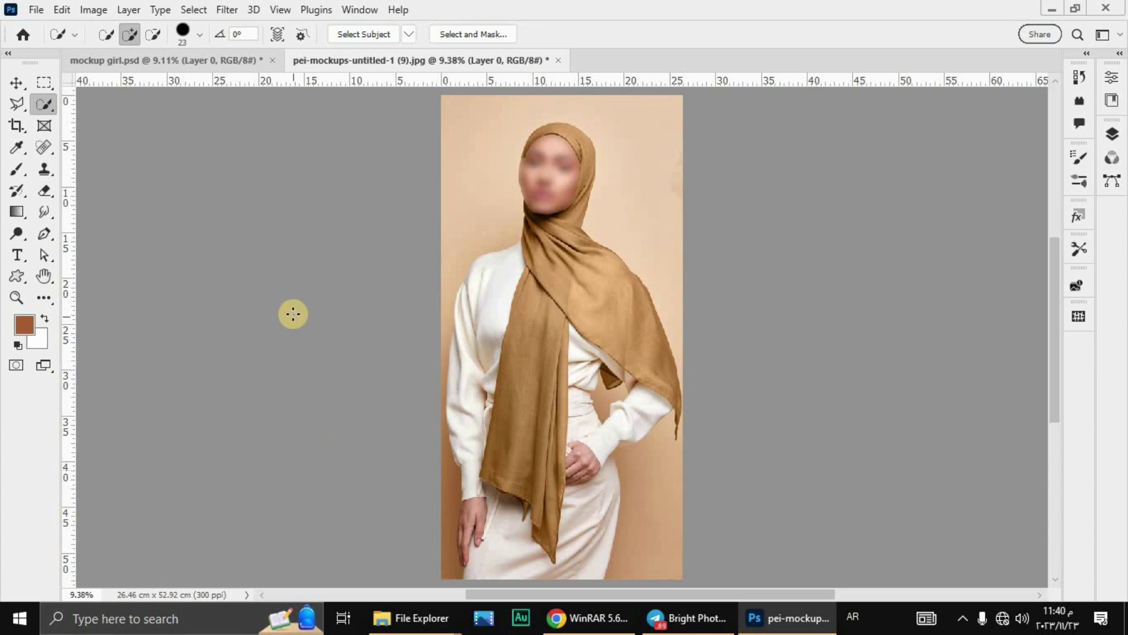
Select the whole woman with the Object Selection tool in Lasso mode by outlining her figure.
click(47, 106)
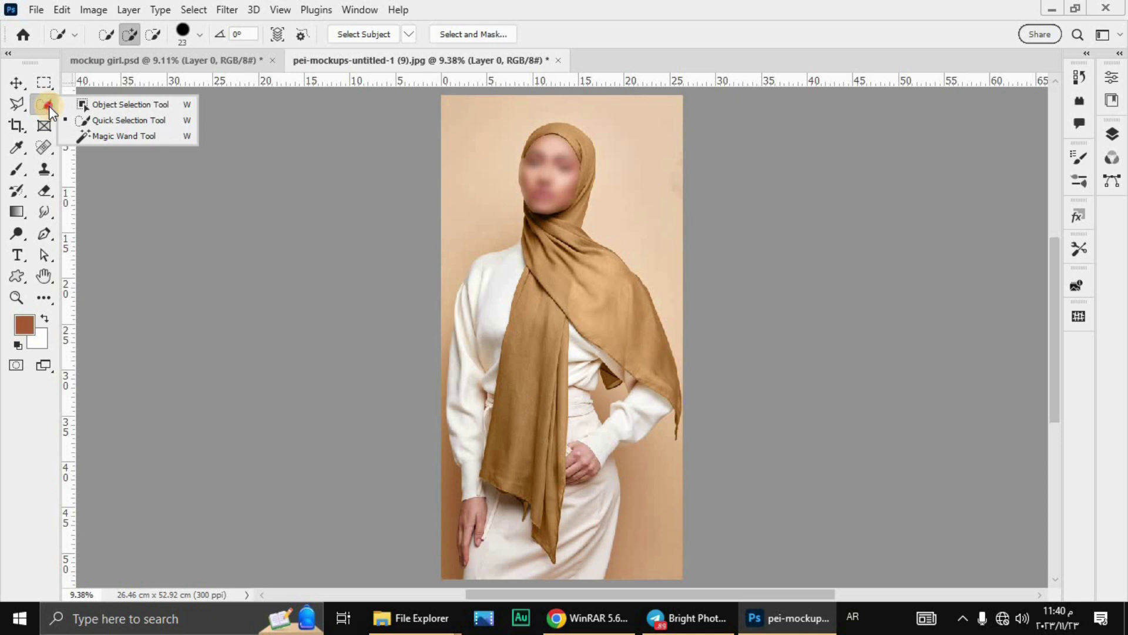
click(90, 105)
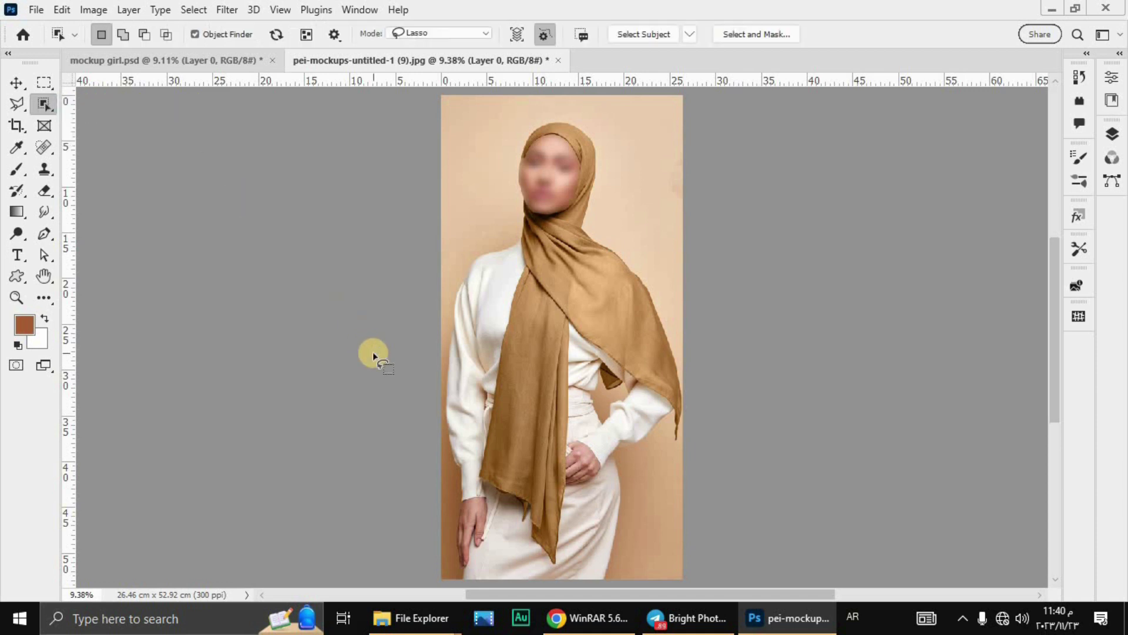
mouse_move(459, 533)
mouse_down()
mouse_move(448, 569)
mouse_move(433, 377)
mouse_move(509, 128)
mouse_move(545, 107)
mouse_move(599, 125)
mouse_move(624, 243)
mouse_move(681, 347)
mouse_move(443, 587)
mouse_up()
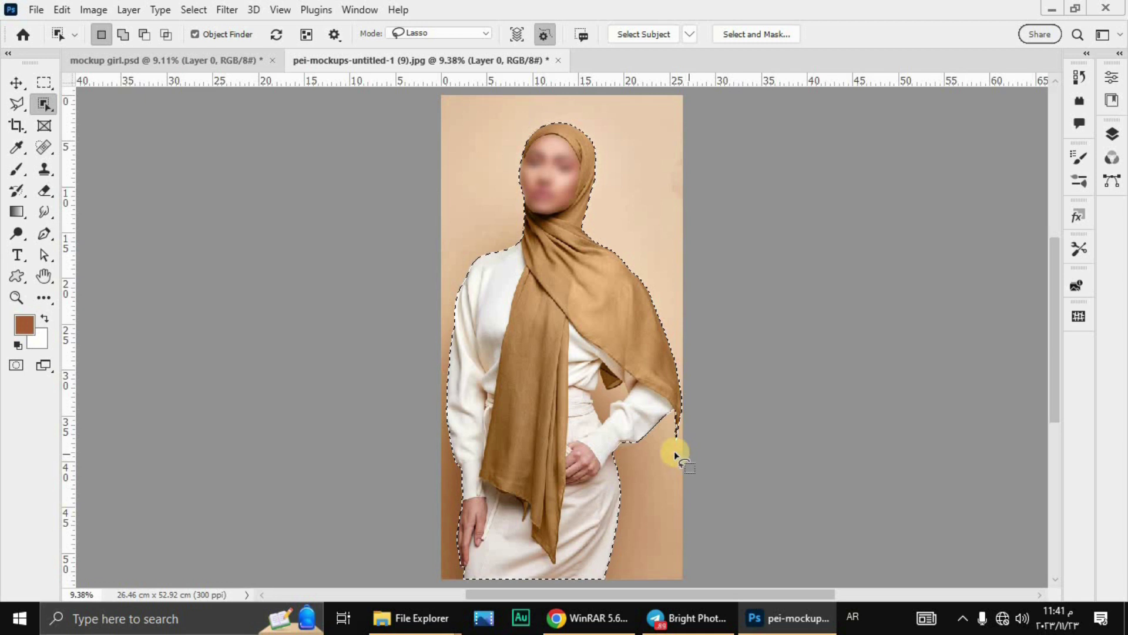
Add the missed sleeve edge below the bent elbow to the selection with the Lasso tool.
key(ctrl+plus)
key(ctrl+plus)
key(ctrl+plus)
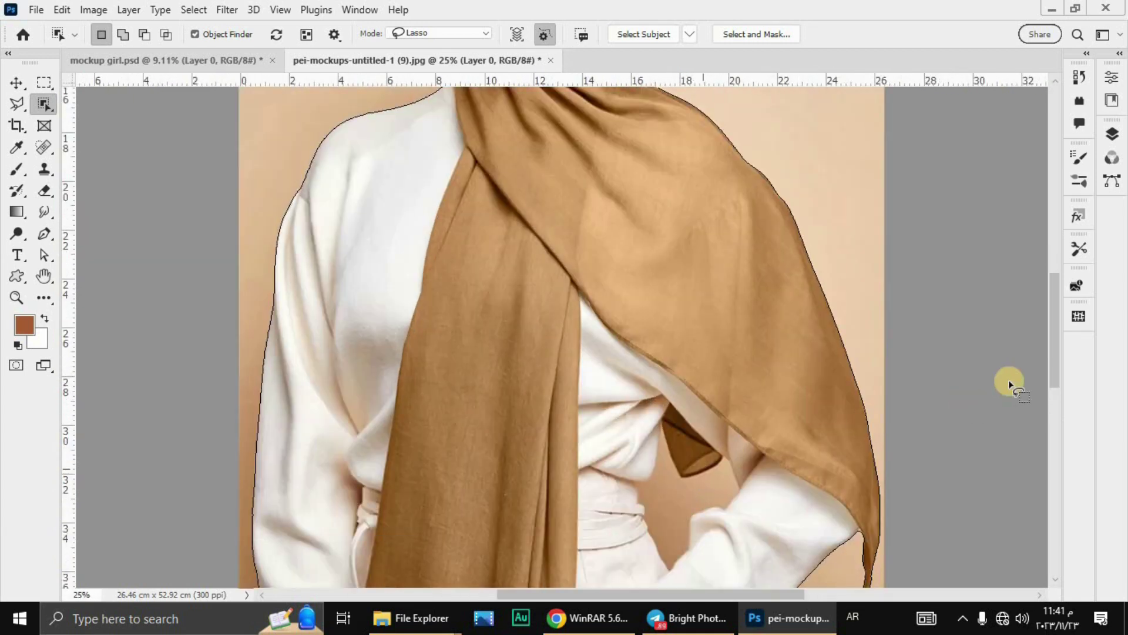
scroll(1054, 399, down, 5)
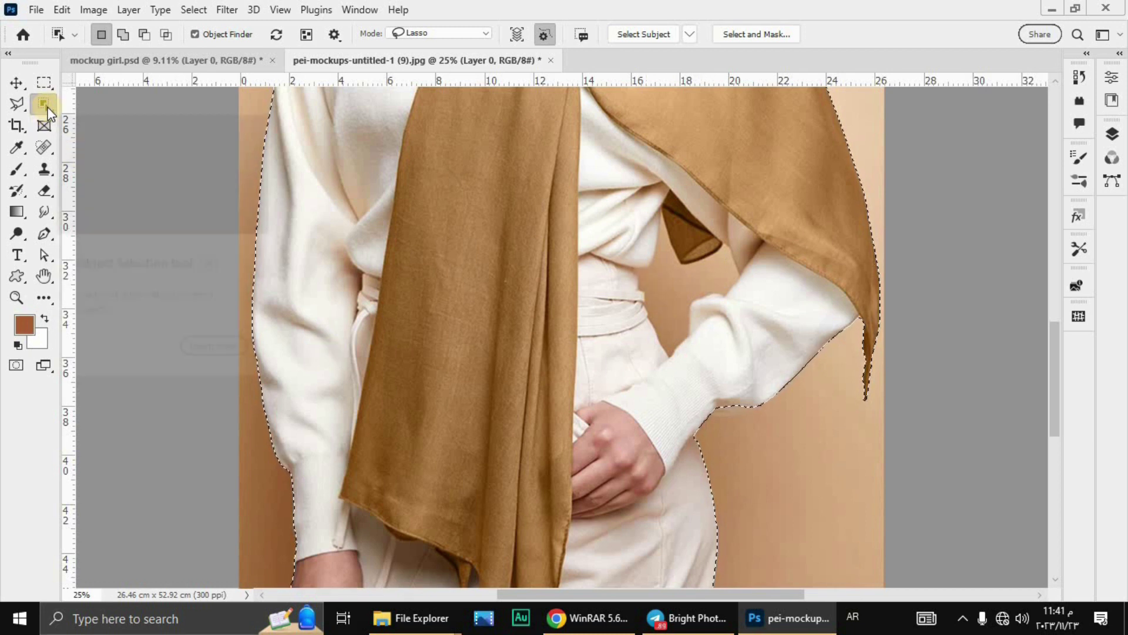
click(17, 104)
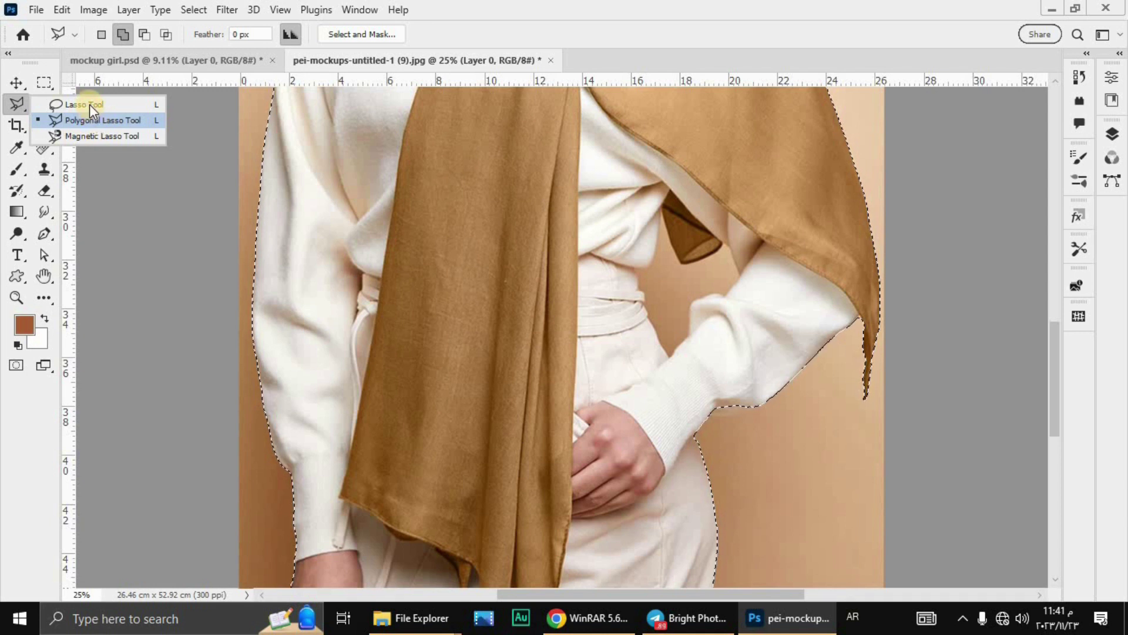
click(89, 104)
mouse_move(723, 417)
mouse_down()
mouse_move(750, 394)
mouse_move(703, 405)
mouse_move(753, 411)
mouse_move(762, 399)
mouse_move(736, 404)
mouse_move(731, 424)
mouse_move(735, 406)
mouse_move(773, 379)
mouse_move(842, 345)
mouse_move(714, 412)
mouse_up()
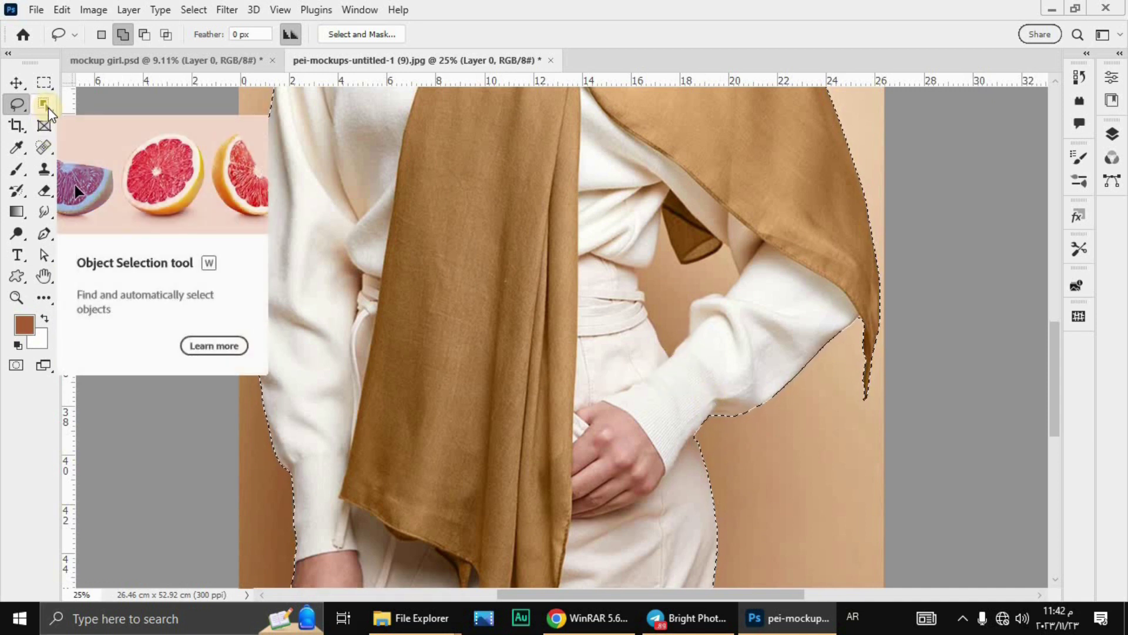
Subtract the background gap between the bent arm and the waist from the selection with the Magic Wand at tolerance 20.
drag(48, 108, 100, 135)
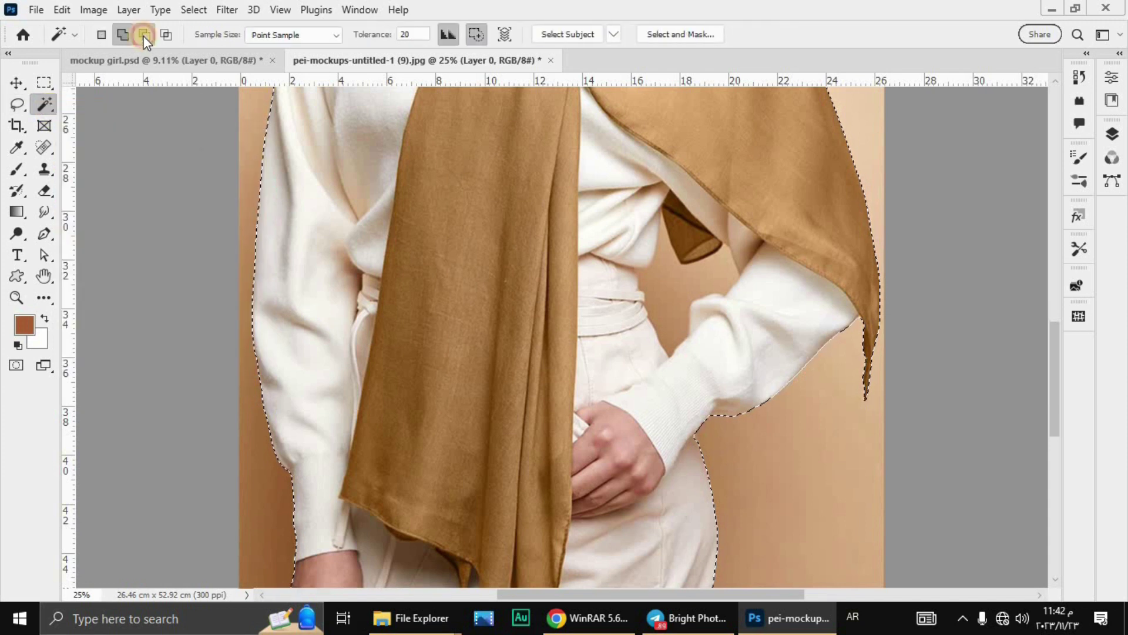
click(685, 288)
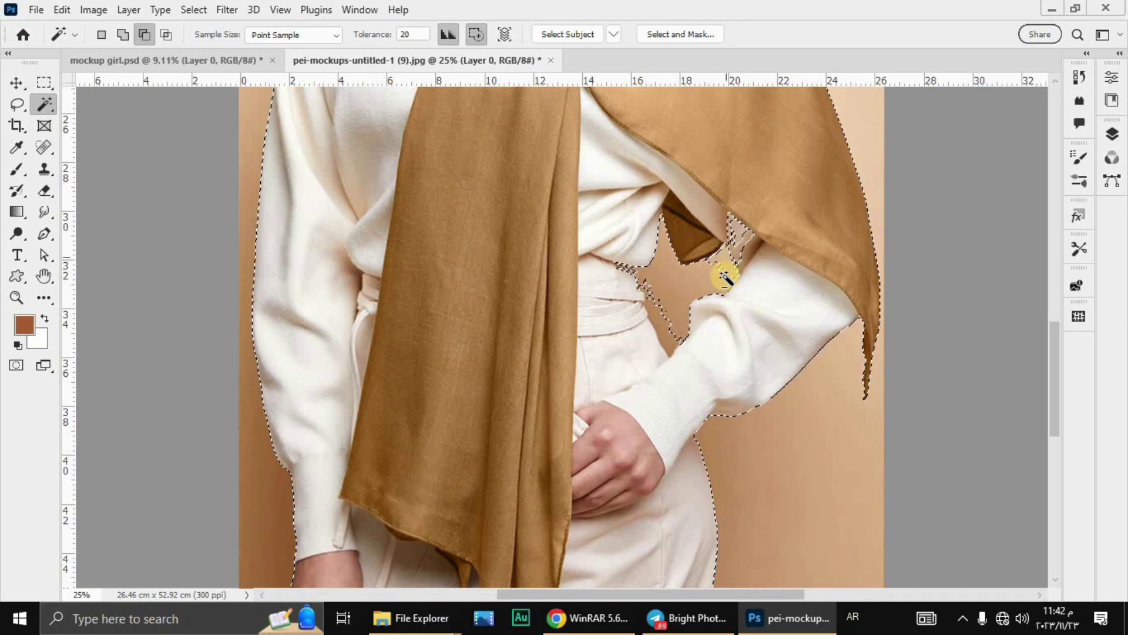
click(660, 323)
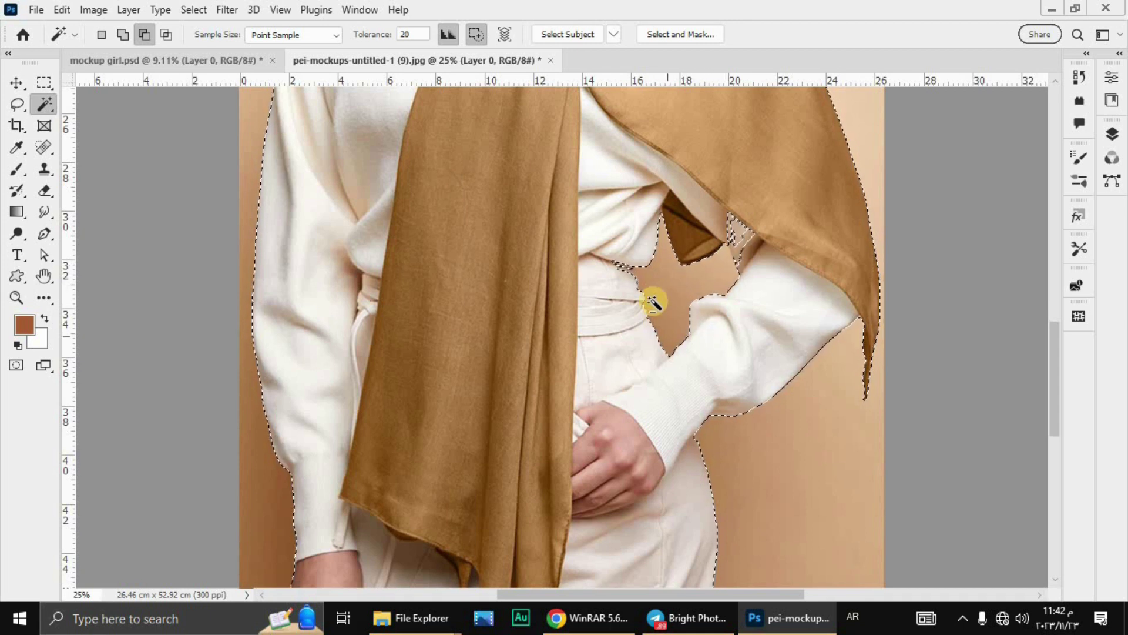
Clean up the selection around the arm gap with the Lasso tool, adding back the missed waist and underarm areas.
click(17, 104)
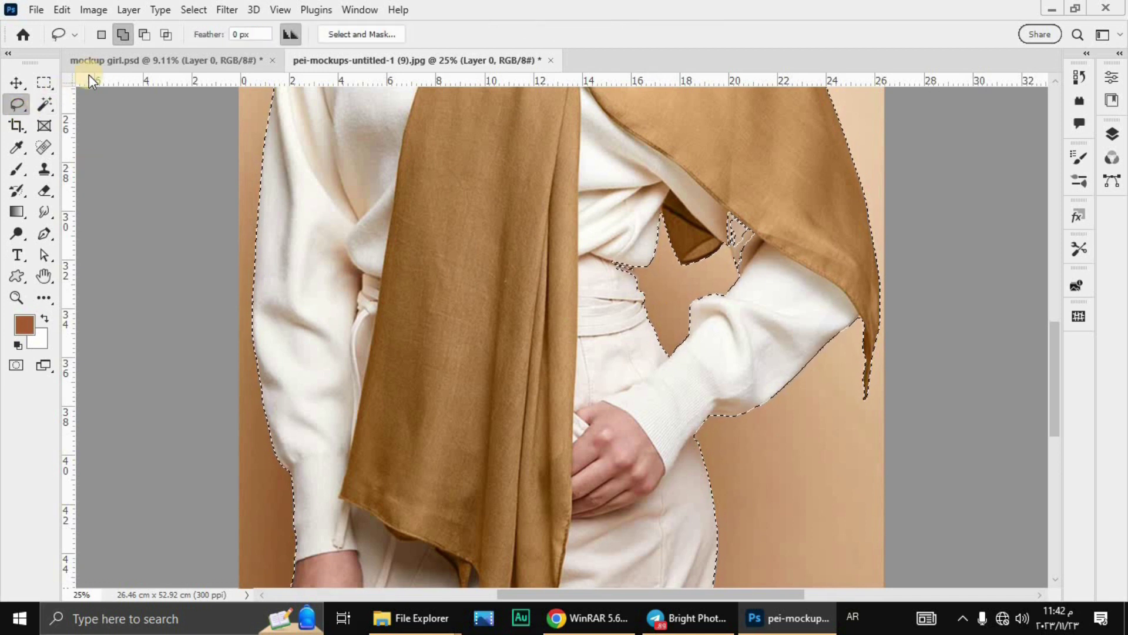
click(144, 34)
mouse_move(635, 259)
mouse_down()
mouse_move(635, 294)
mouse_move(597, 263)
mouse_move(626, 247)
mouse_up()
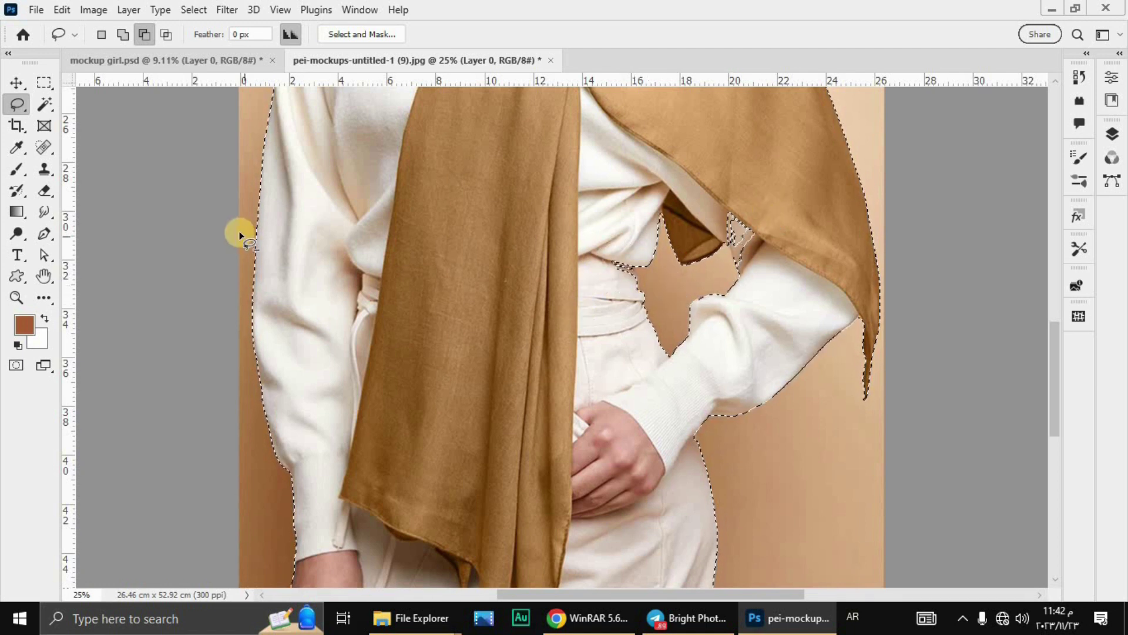
click(123, 35)
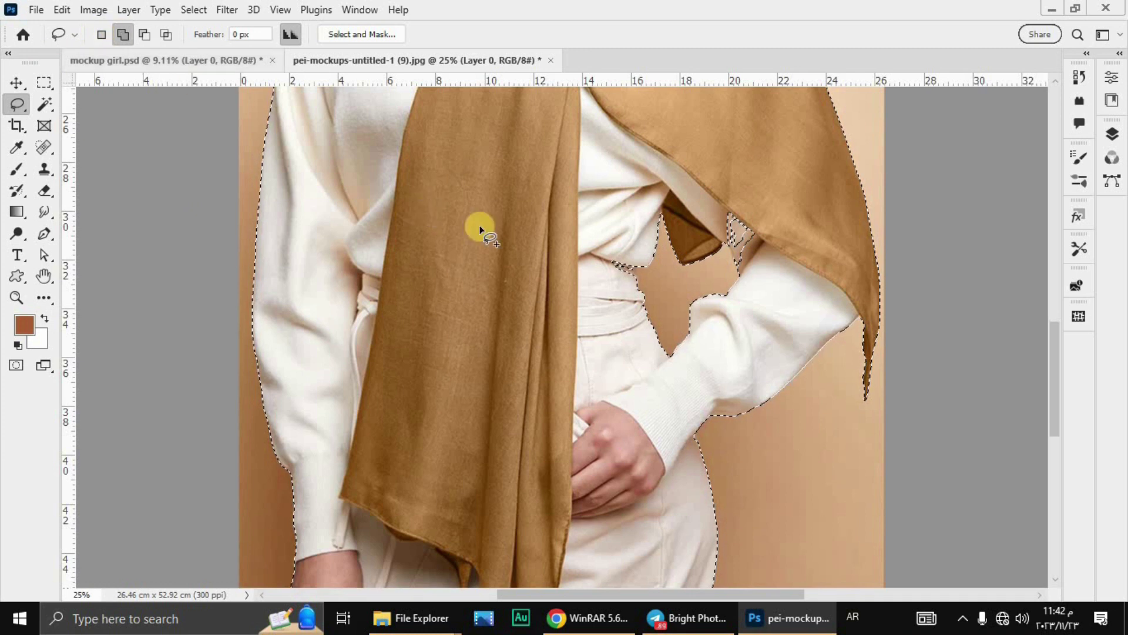
drag(596, 247, 626, 253)
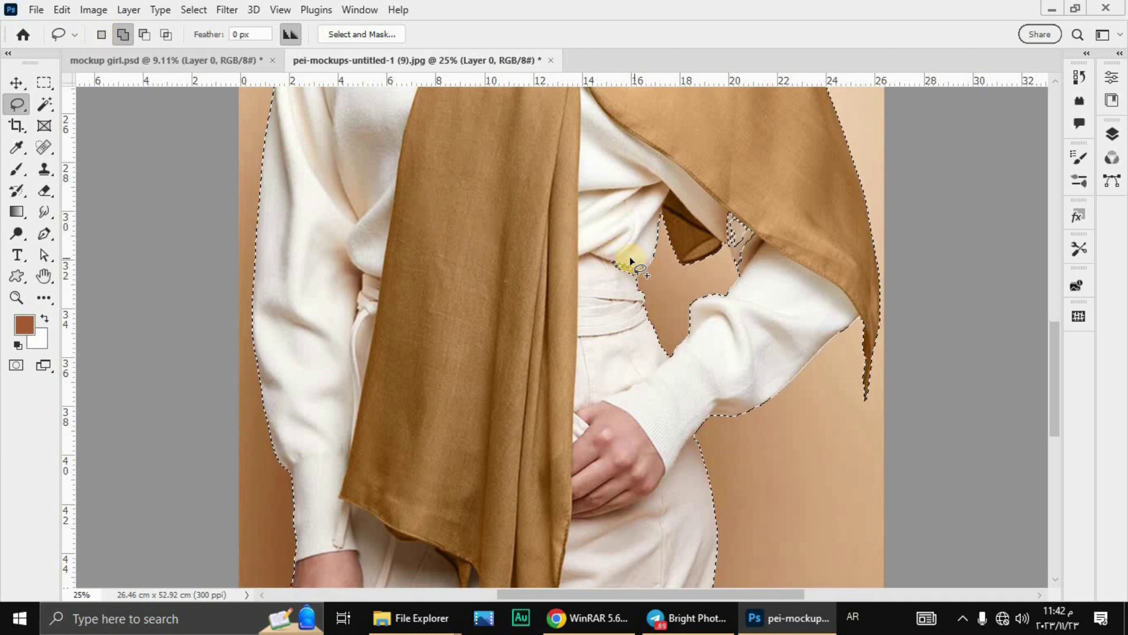
mouse_move(739, 238)
mouse_down()
mouse_move(753, 263)
mouse_move(740, 274)
mouse_move(718, 227)
mouse_move(750, 231)
mouse_move(745, 197)
mouse_up()
mouse_move(656, 227)
mouse_down()
mouse_move(640, 272)
mouse_move(629, 264)
mouse_move(611, 276)
mouse_up()
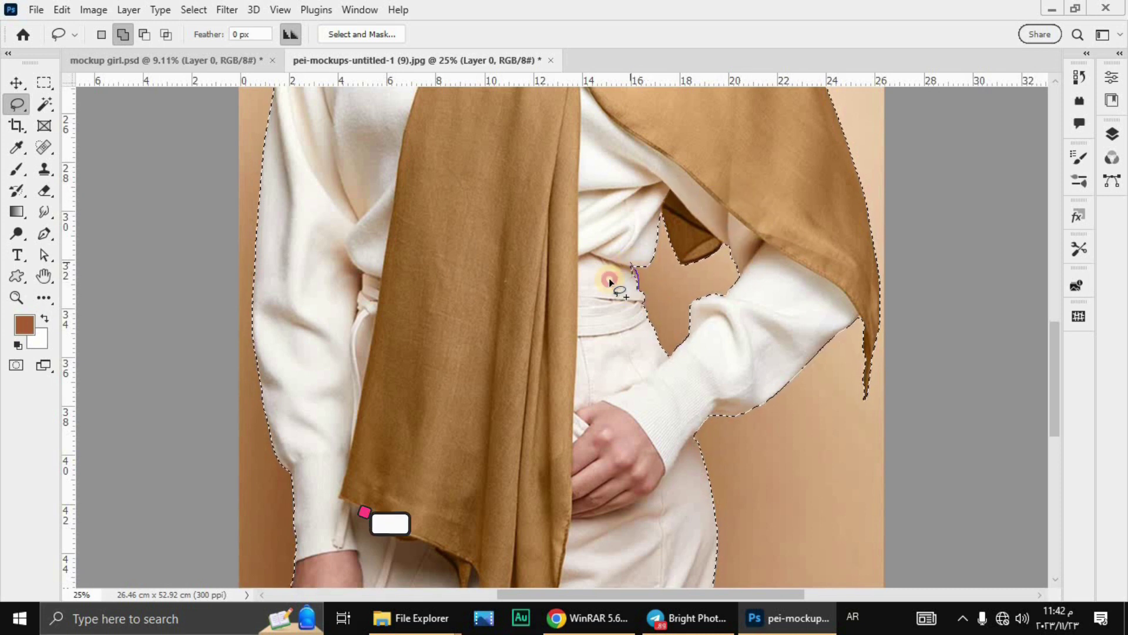
drag(1049, 393, 1053, 438)
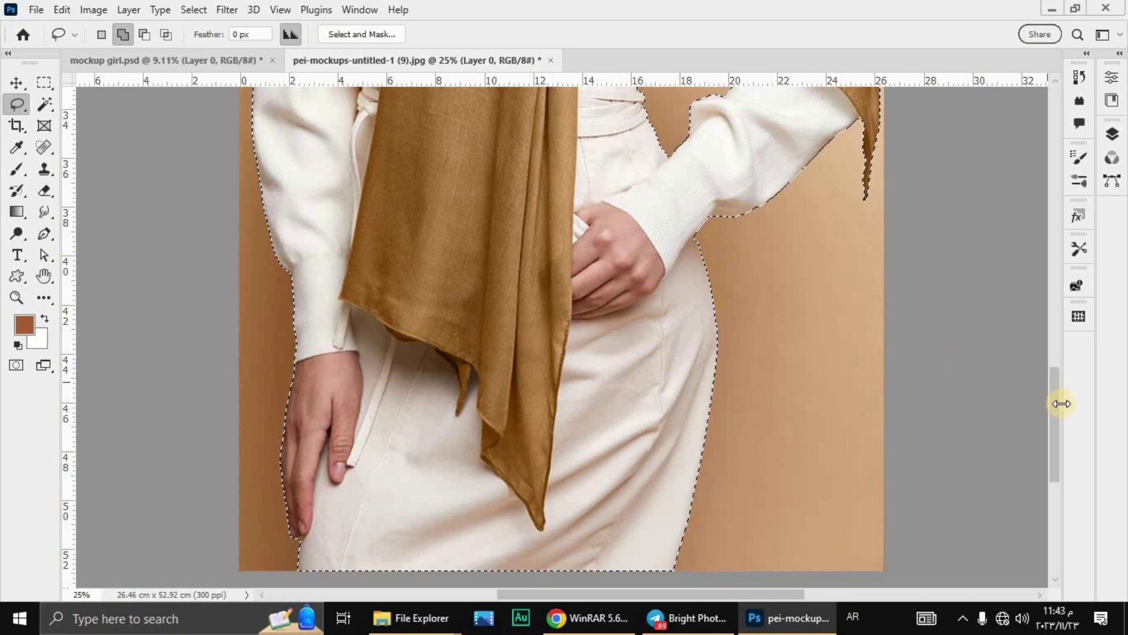
drag(1055, 408, 1032, 239)
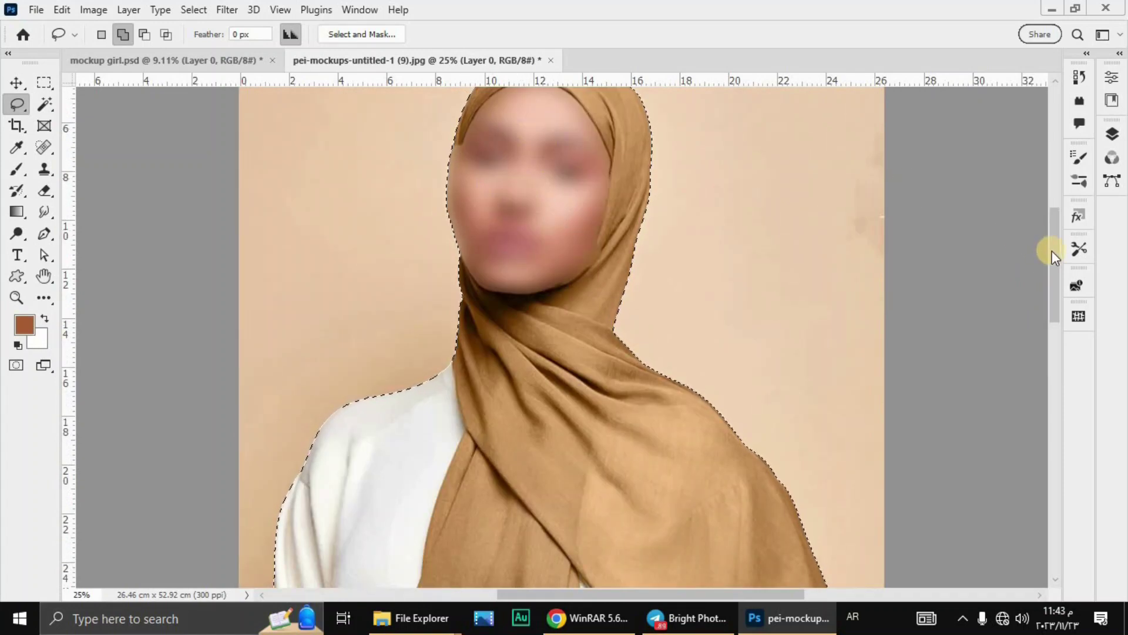
Mask out the background around the woman on Layer 0 using the current selection, and switch to mockup girl.psd.
click(154, 62)
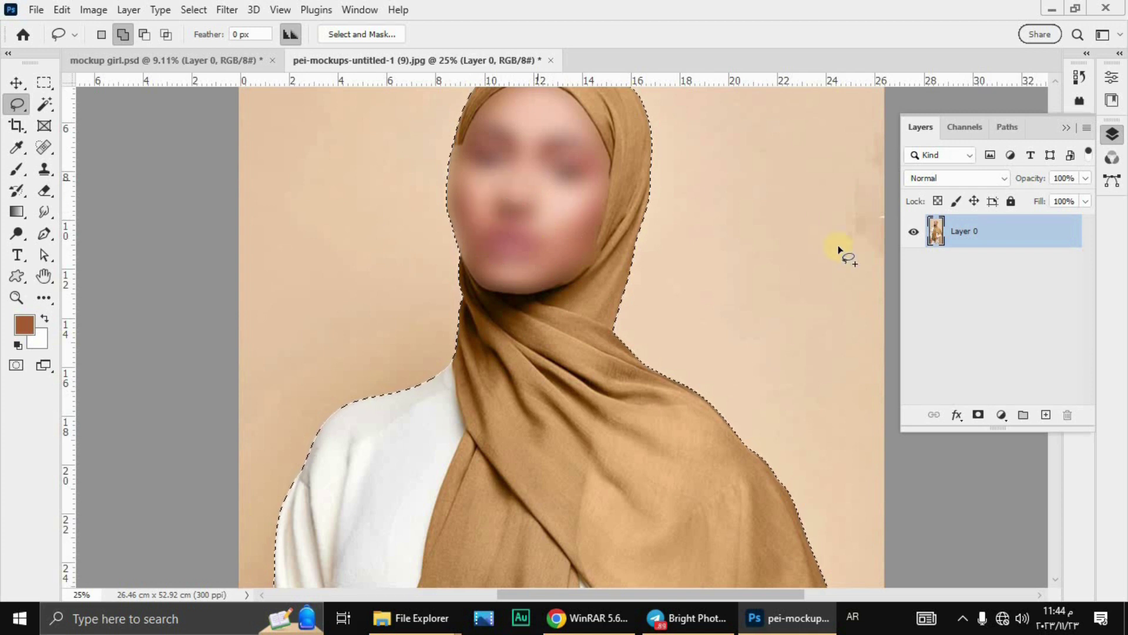
click(978, 415)
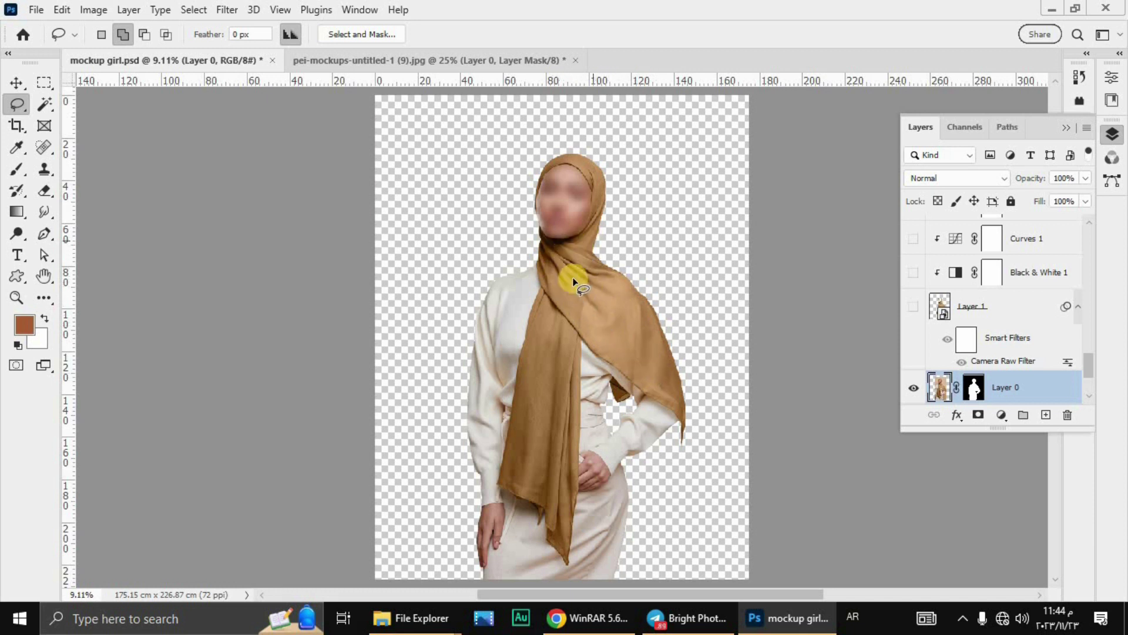
Select the scarf's shoulder drape and its long hanging end with the Quick Selection tool.
click(46, 105)
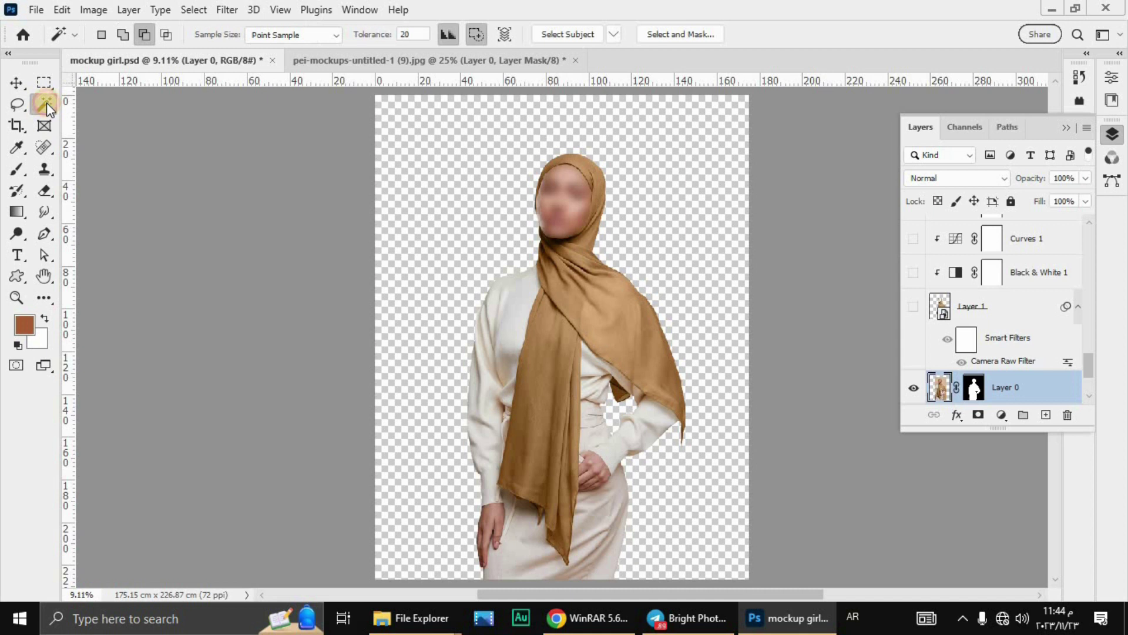
right_click(47, 103)
click(88, 118)
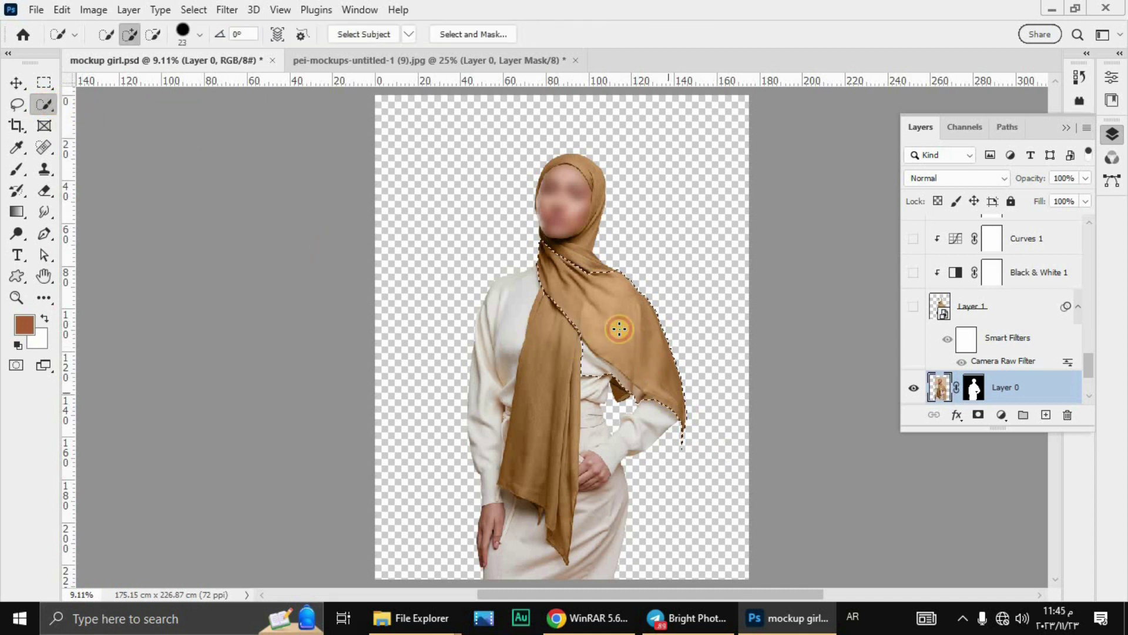
drag(639, 344, 562, 323)
mouse_move(541, 413)
mouse_down()
mouse_move(555, 391)
mouse_move(565, 400)
mouse_move(560, 477)
mouse_move(559, 445)
mouse_move(594, 378)
mouse_move(597, 399)
mouse_move(601, 369)
mouse_move(650, 403)
mouse_up()
Refine the selection below the shoulder drape, adding the small scarf tail under the arm and subtracting the sweater.
key(alt)
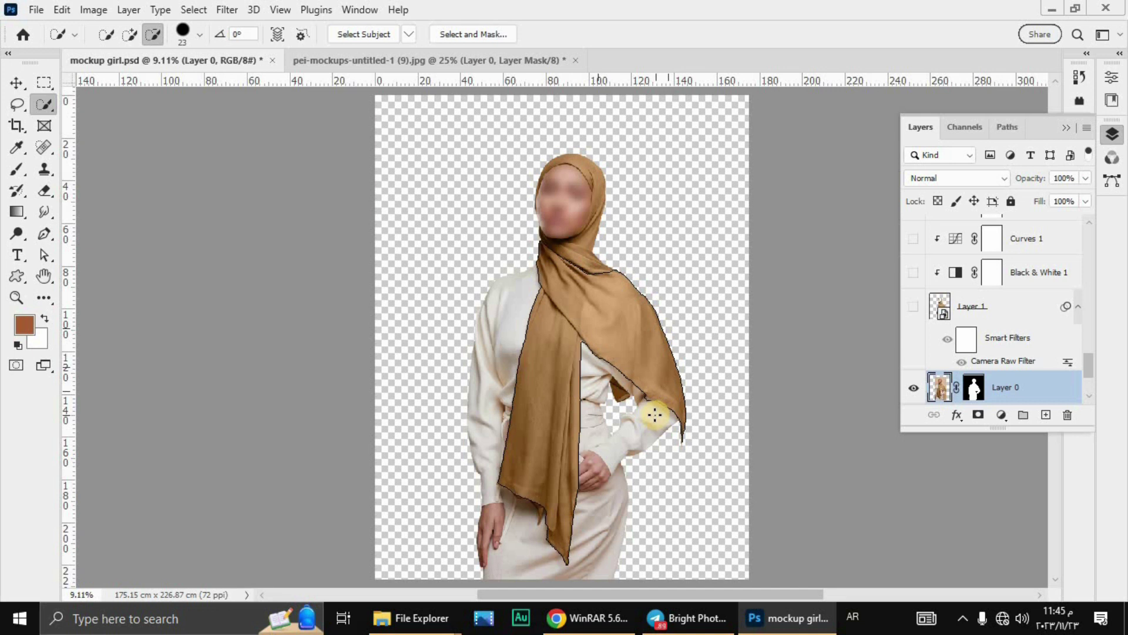
click(619, 390)
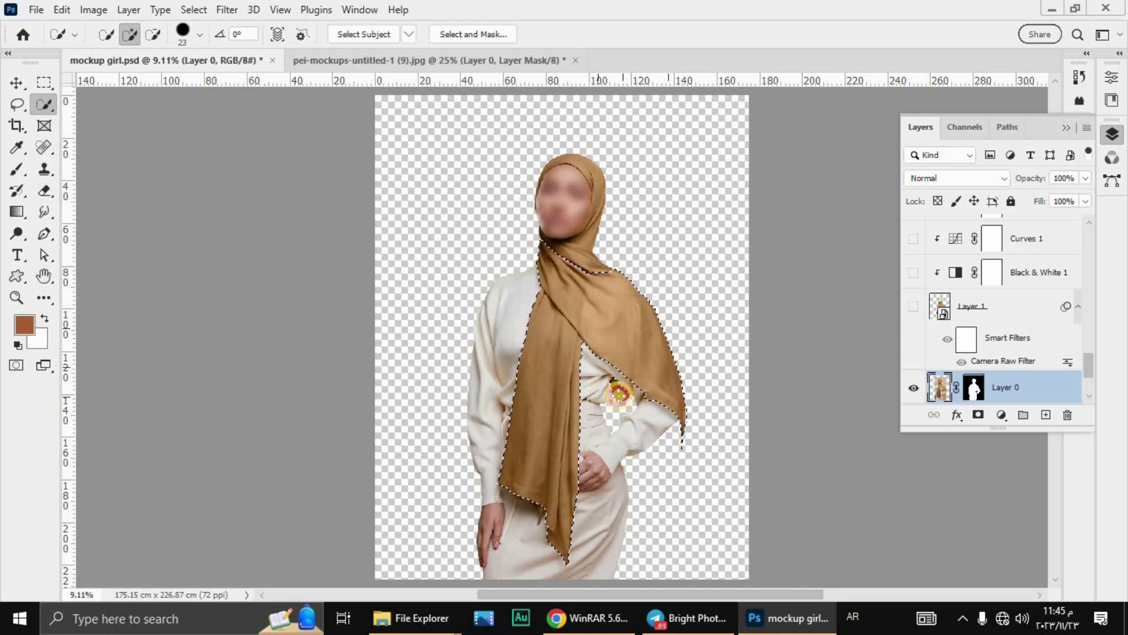
alt+click(585, 403)
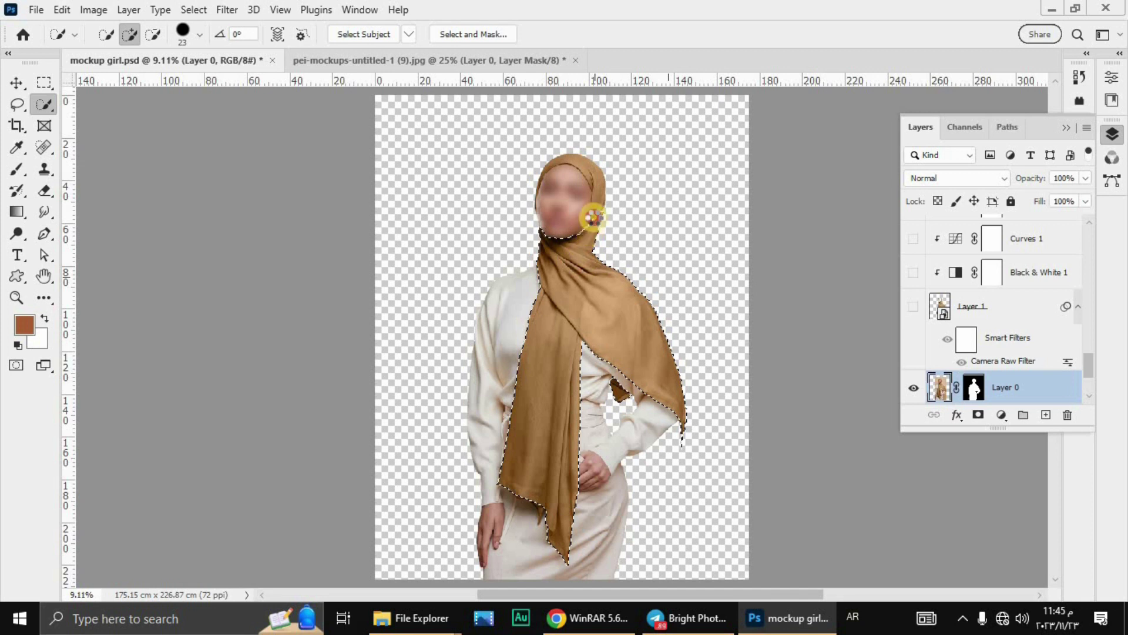
Add the scarf around the head to the selection without the face, and deselect everything.
drag(596, 210, 598, 191)
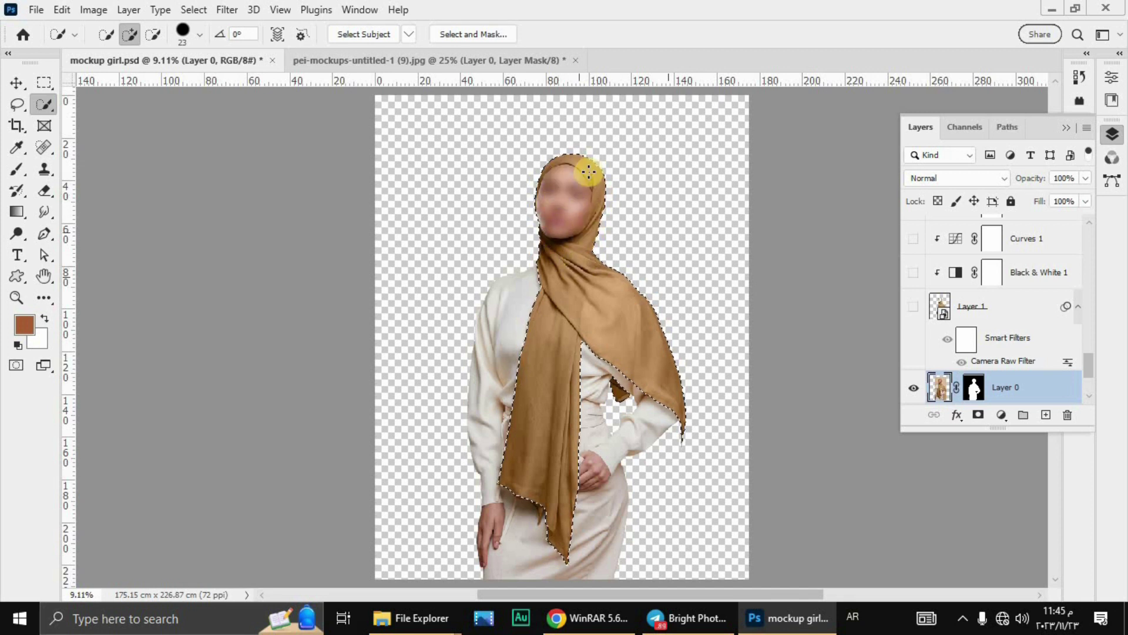
alt+click(560, 201)
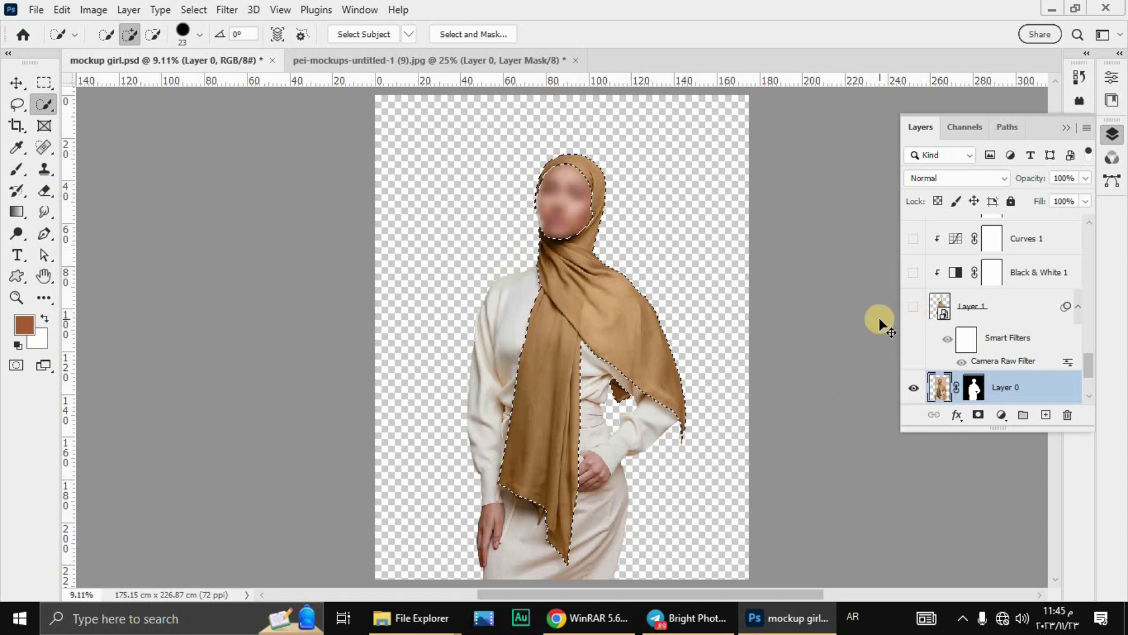
key(ctrl+d)
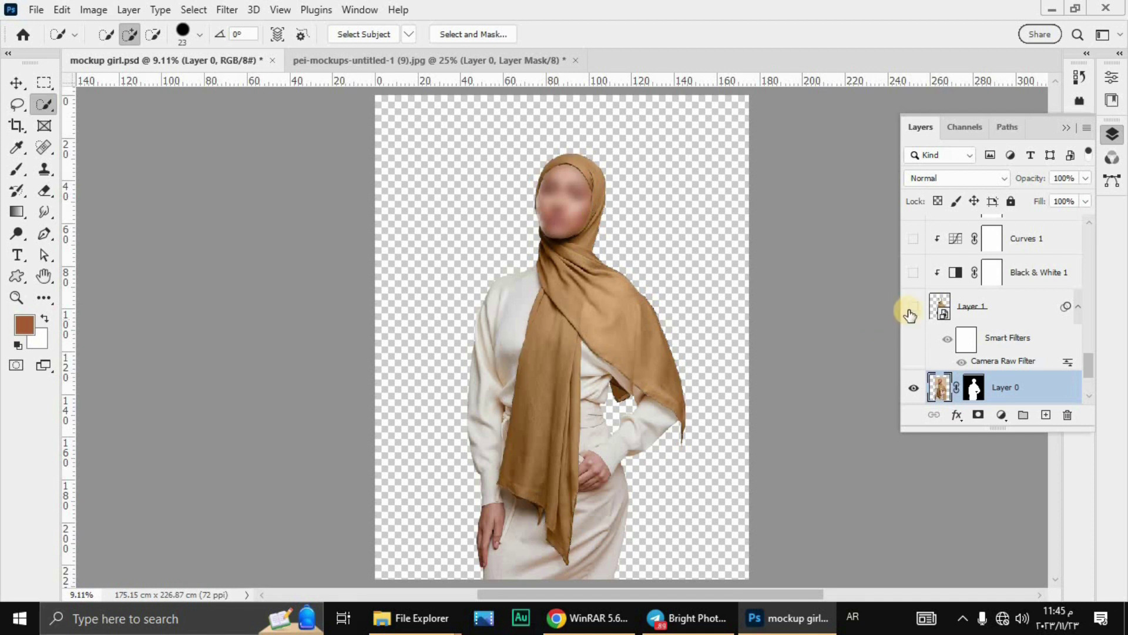
Show the scarf's Layer 1 and turn on the Black & White 1 adjustment clipped to it.
click(910, 311)
click(1091, 359)
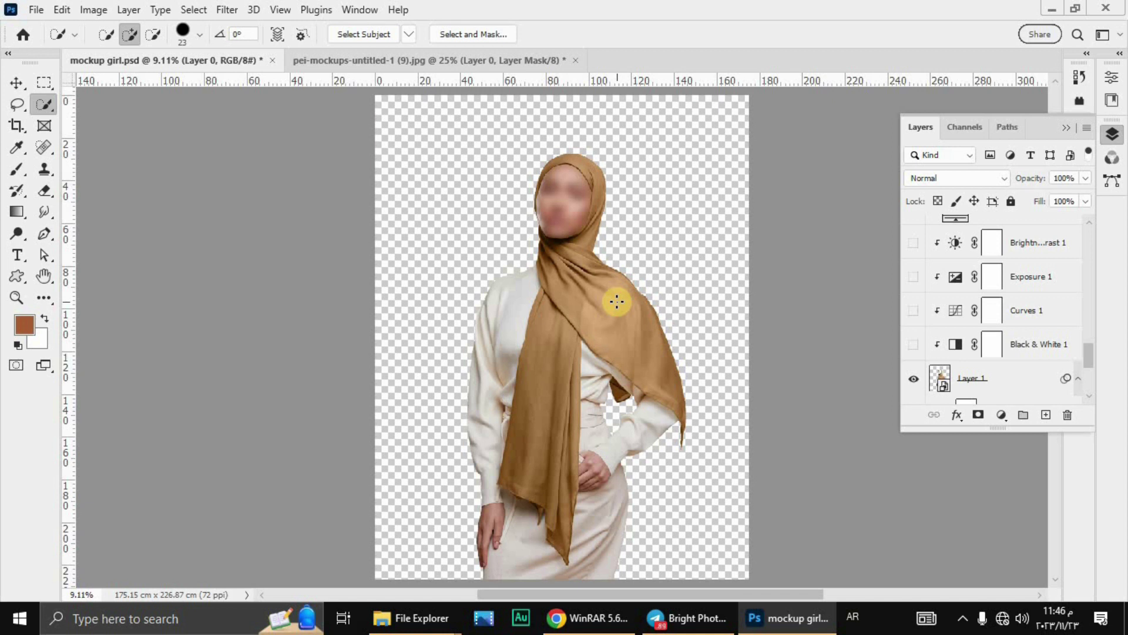
click(1001, 416)
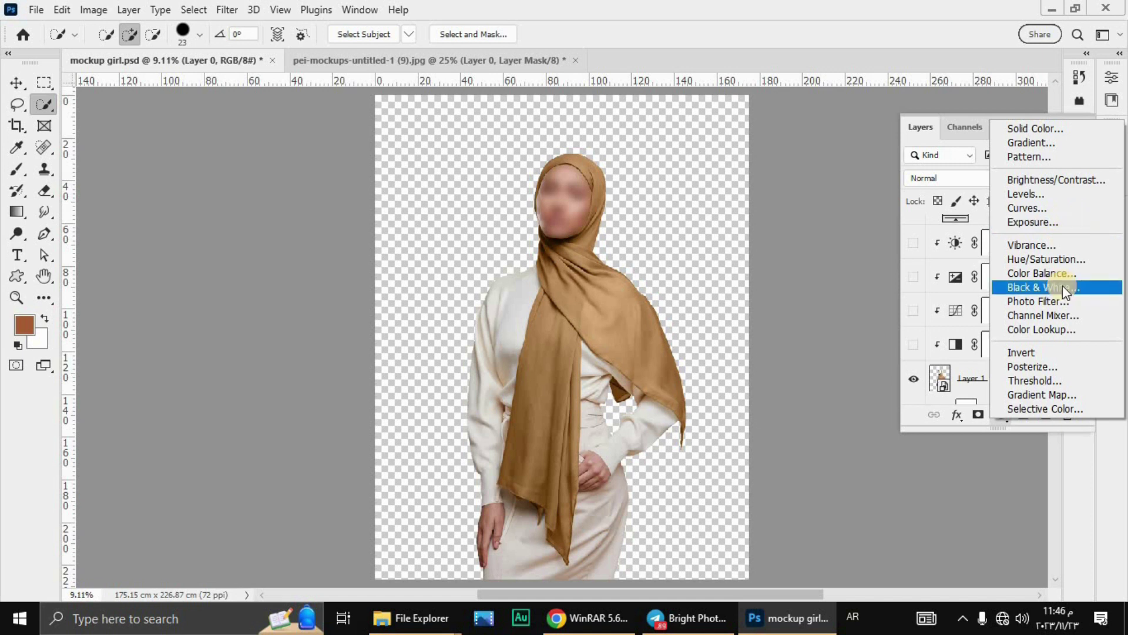
click(912, 345)
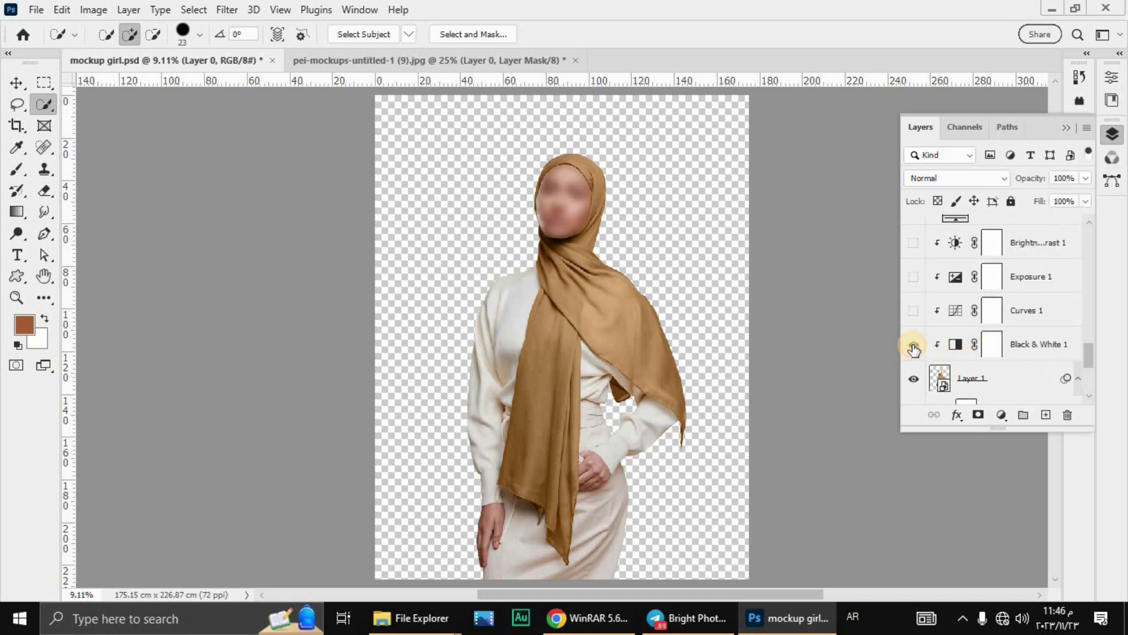
click(913, 344)
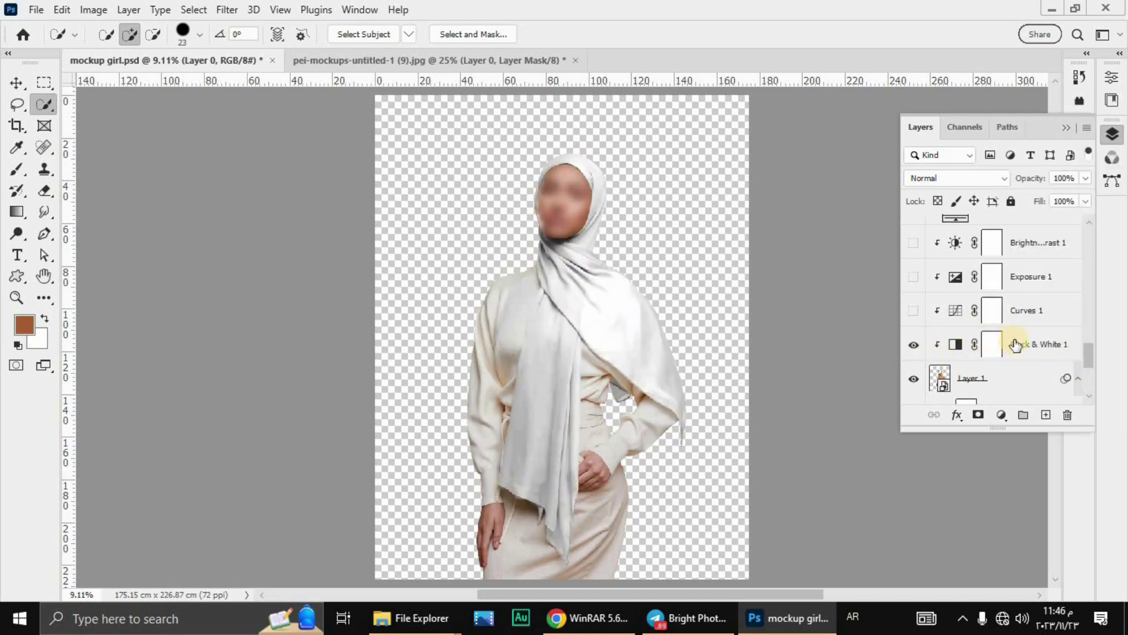
Open the Black & White 1 adjustment's settings and examine its color sliders.
double_click(956, 345)
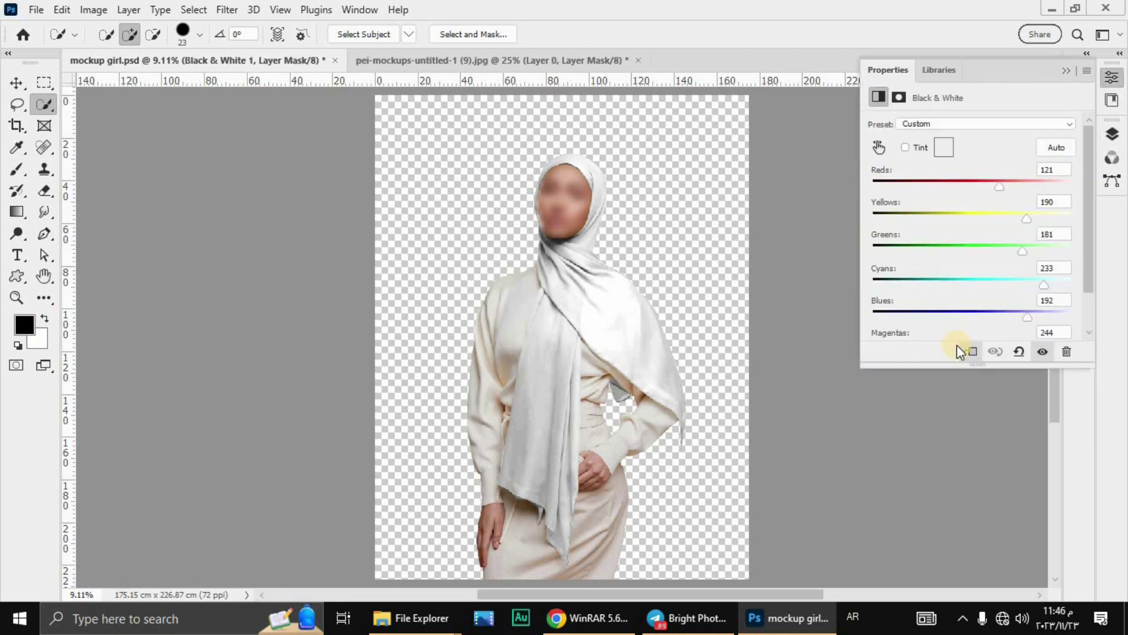
drag(993, 188, 1027, 220)
key(F7)
scroll(627, 292, down, 2)
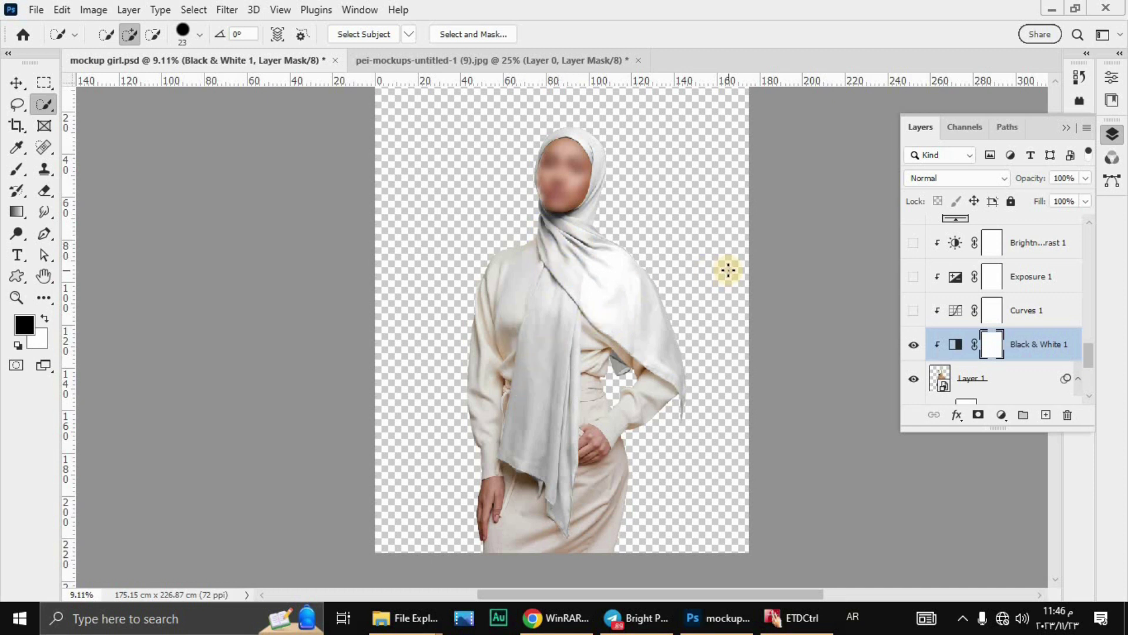
Turn on the Curves 1, Exposure 1 and Brightness/Contrast 1 adjustments above the scarf layer.
click(913, 312)
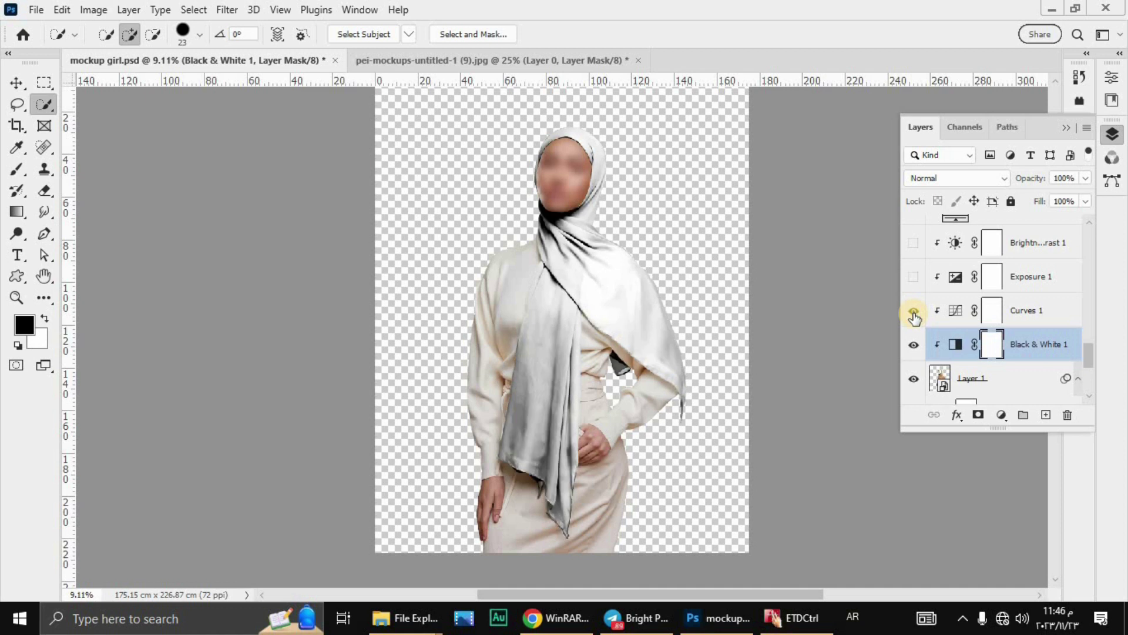
click(1001, 415)
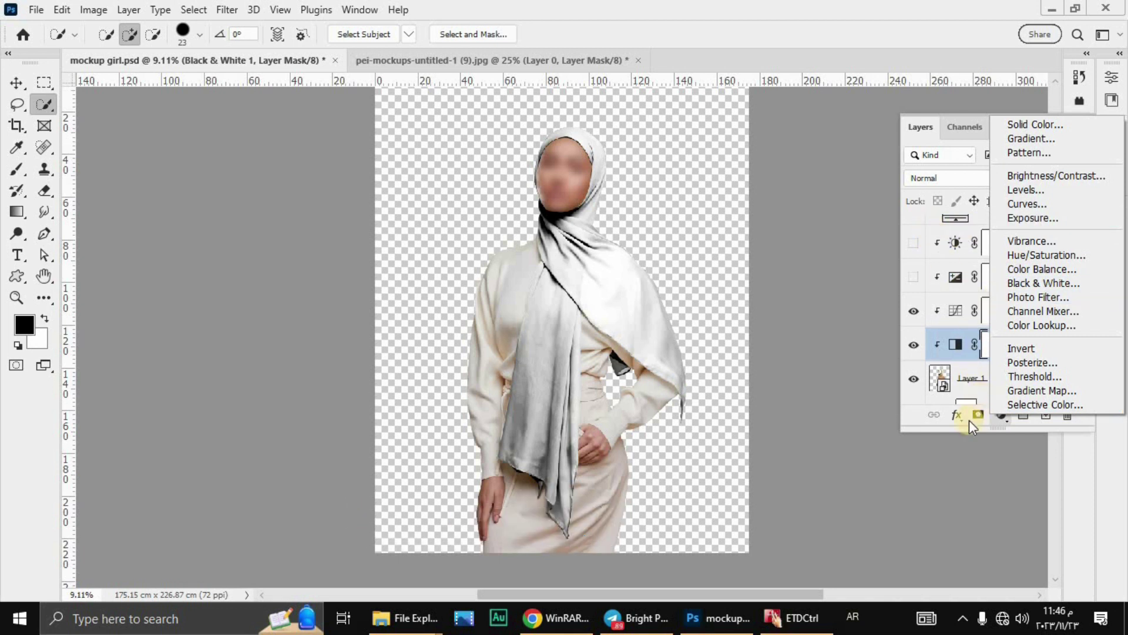
click(947, 428)
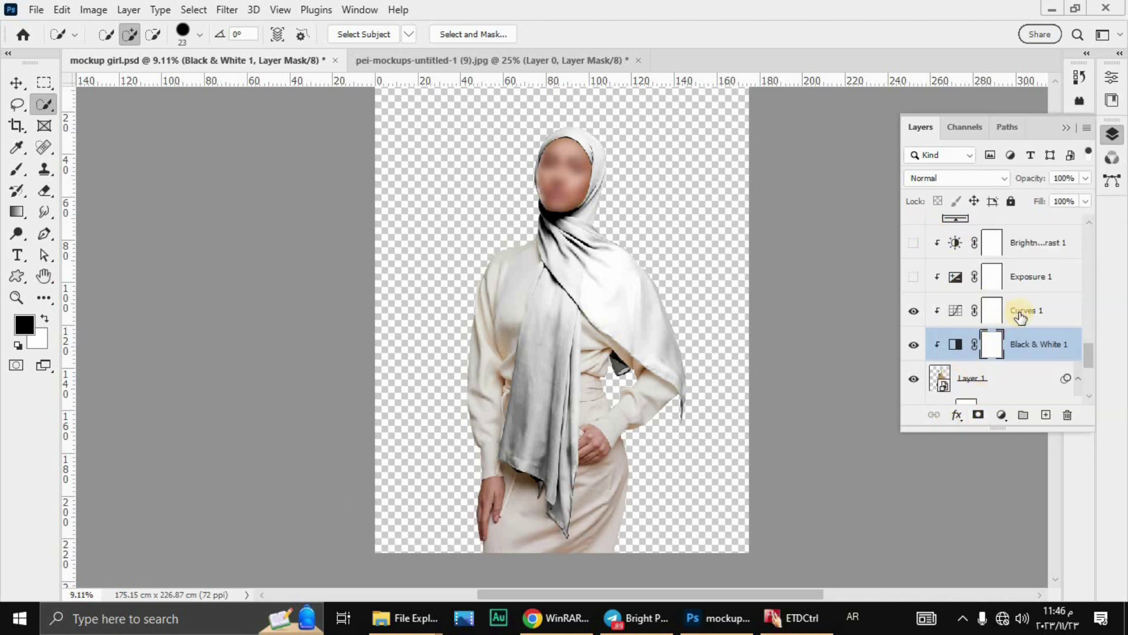
click(957, 314)
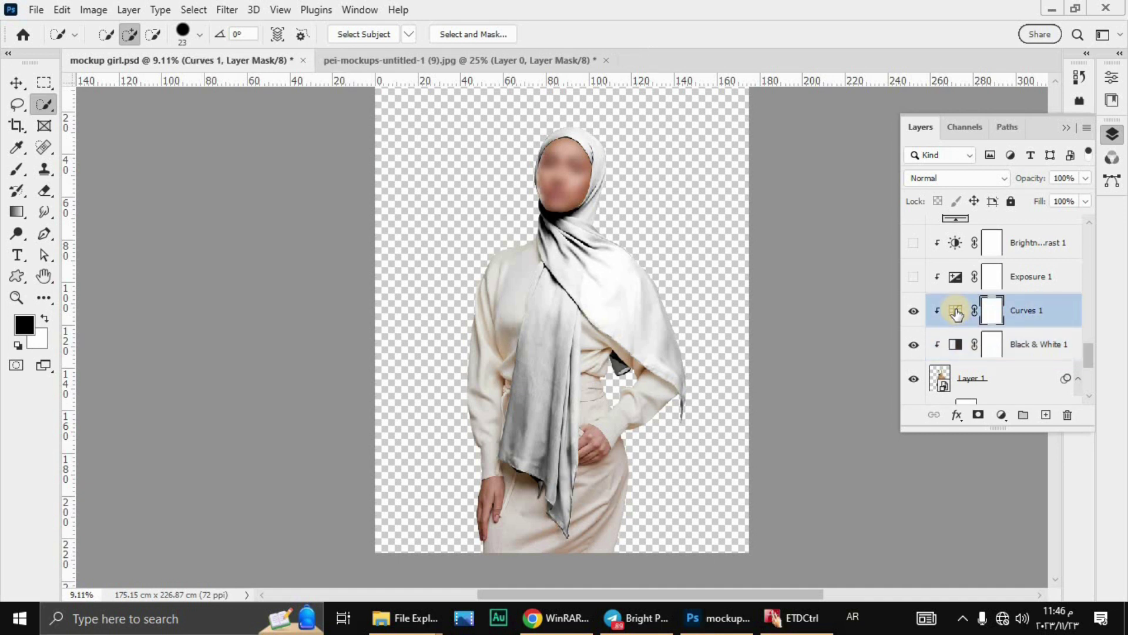
click(914, 277)
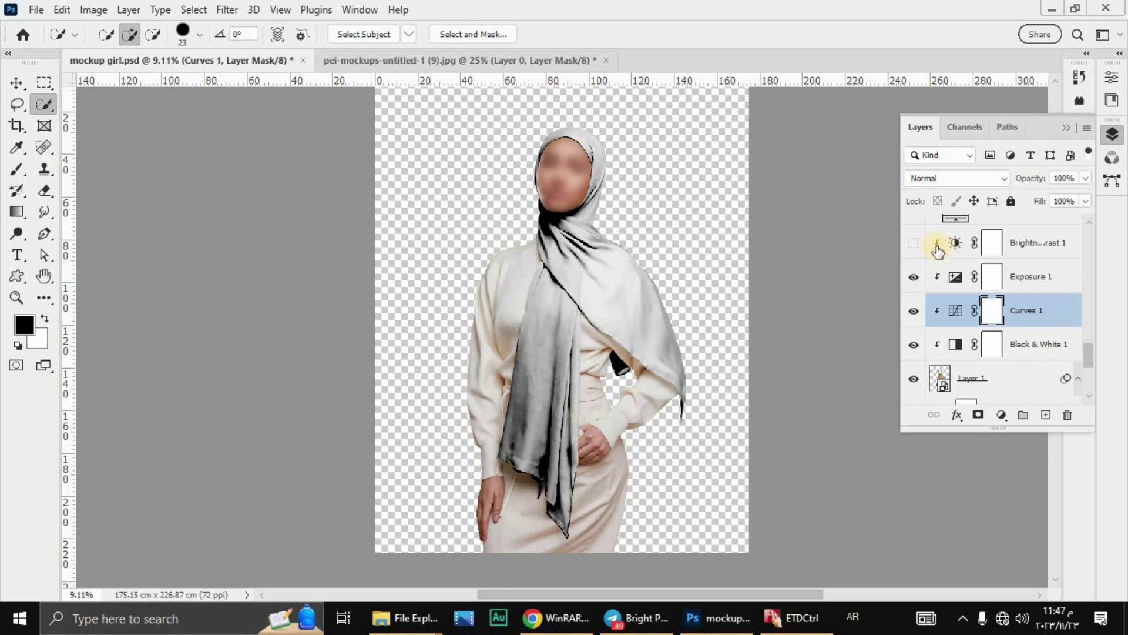
click(913, 245)
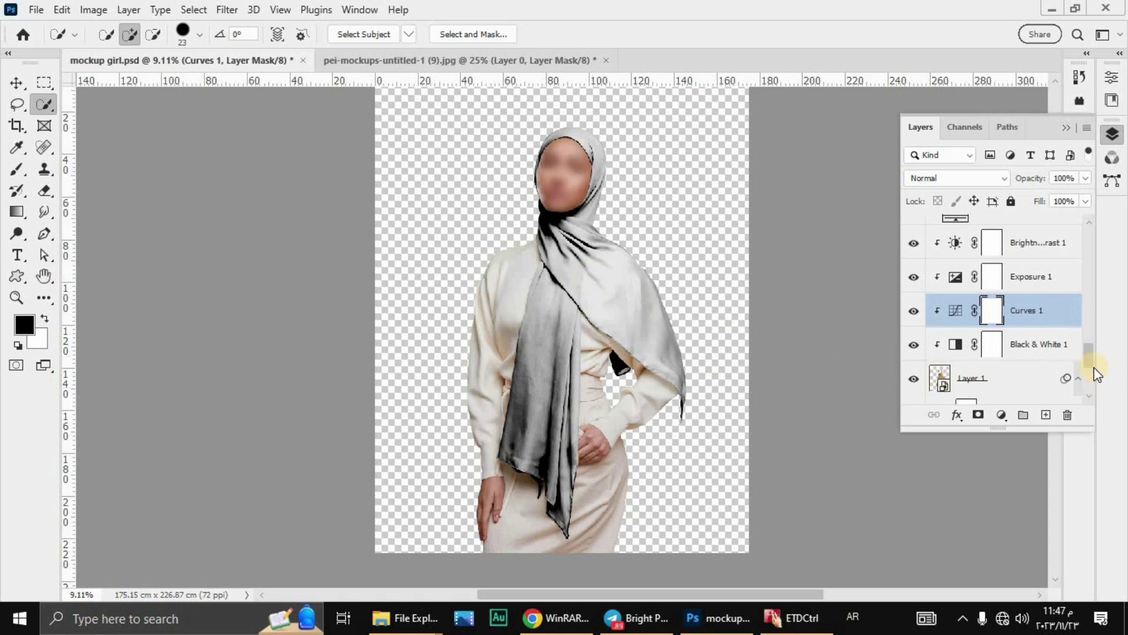
Preview the floral pattern of Layer 2 on the scarf by toggling its visibility, and hide it again.
drag(1093, 366, 1095, 351)
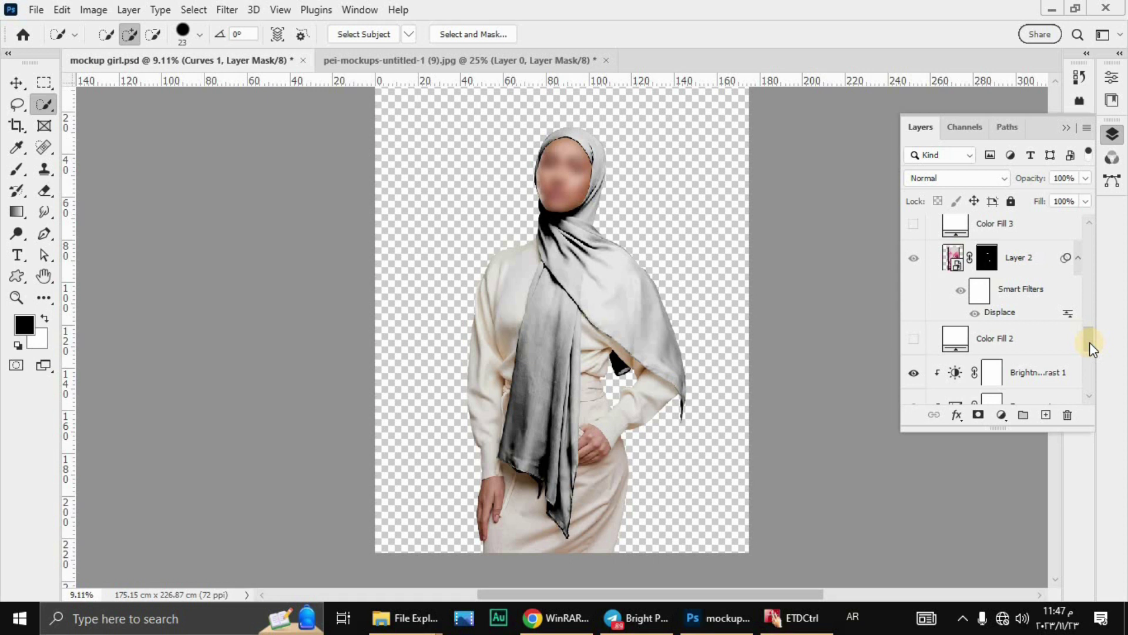
click(914, 258)
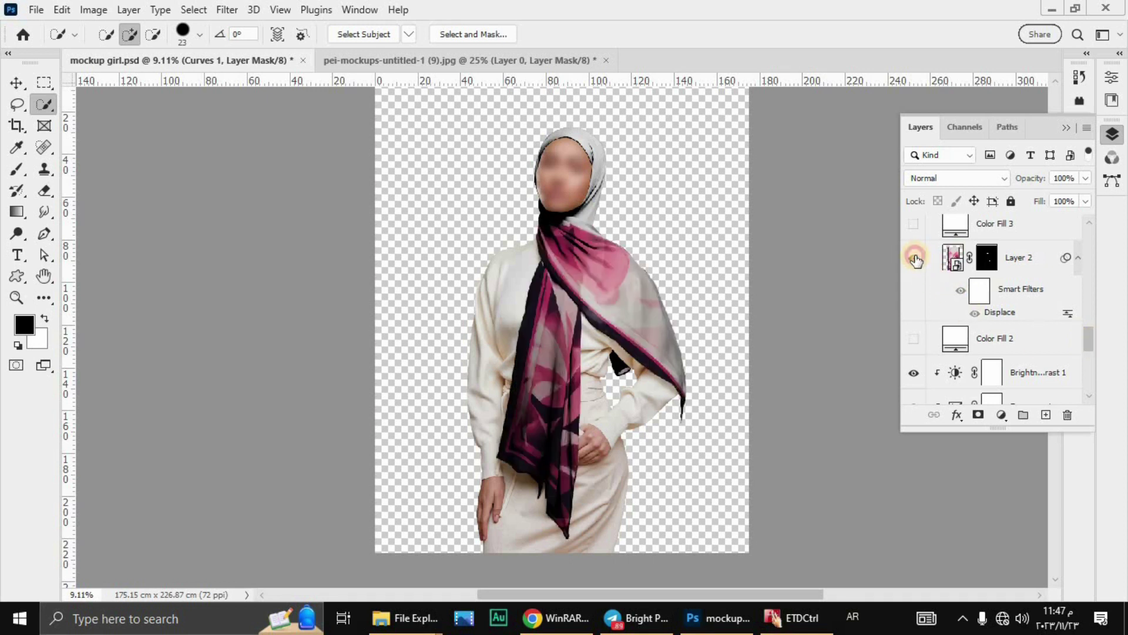
click(915, 259)
click(915, 259)
scroll(1095, 342, up, 5)
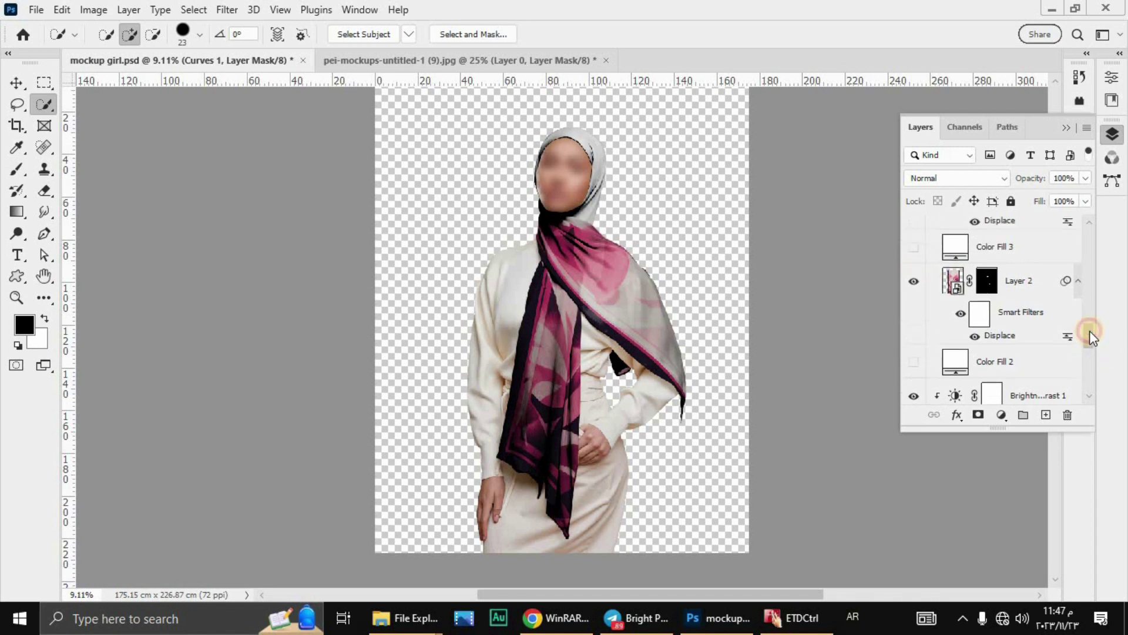
click(915, 352)
click(913, 236)
drag(1088, 301, 1087, 328)
click(915, 257)
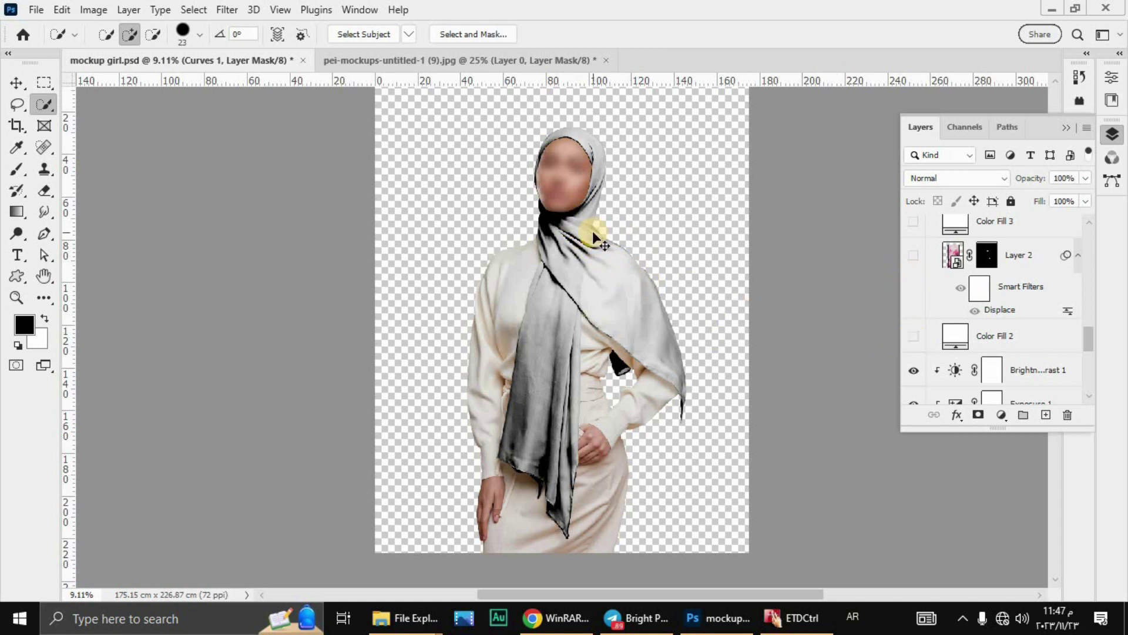
Show the floral pattern of Layer 2 over the scarf and open the contents of its smart object.
scroll(593, 231, up, 3)
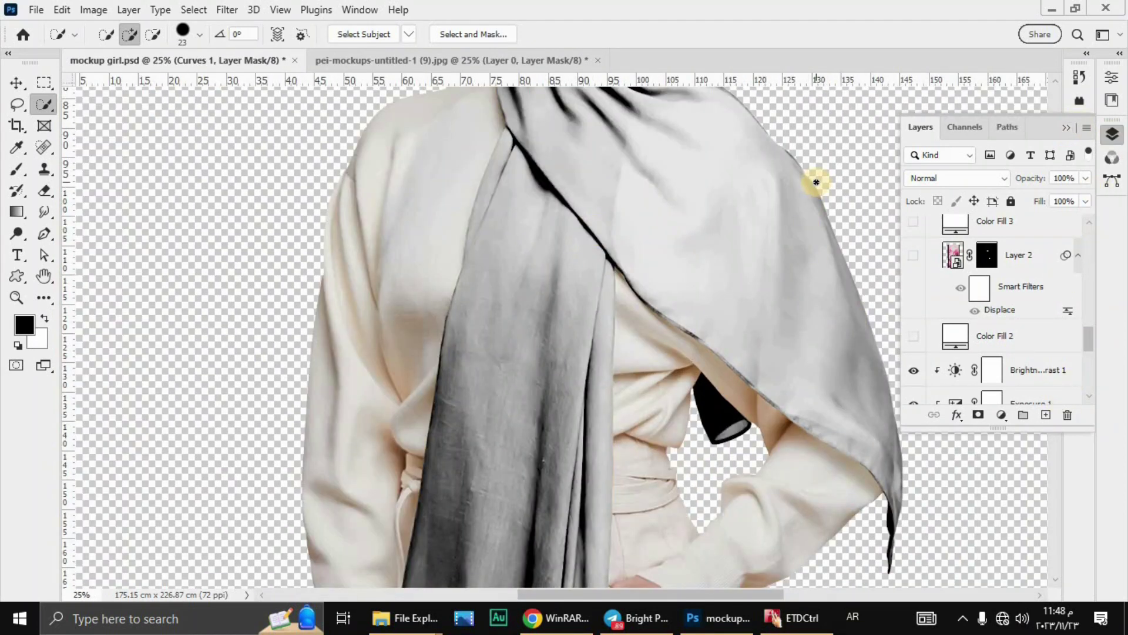
click(43, 275)
drag(626, 252, 519, 477)
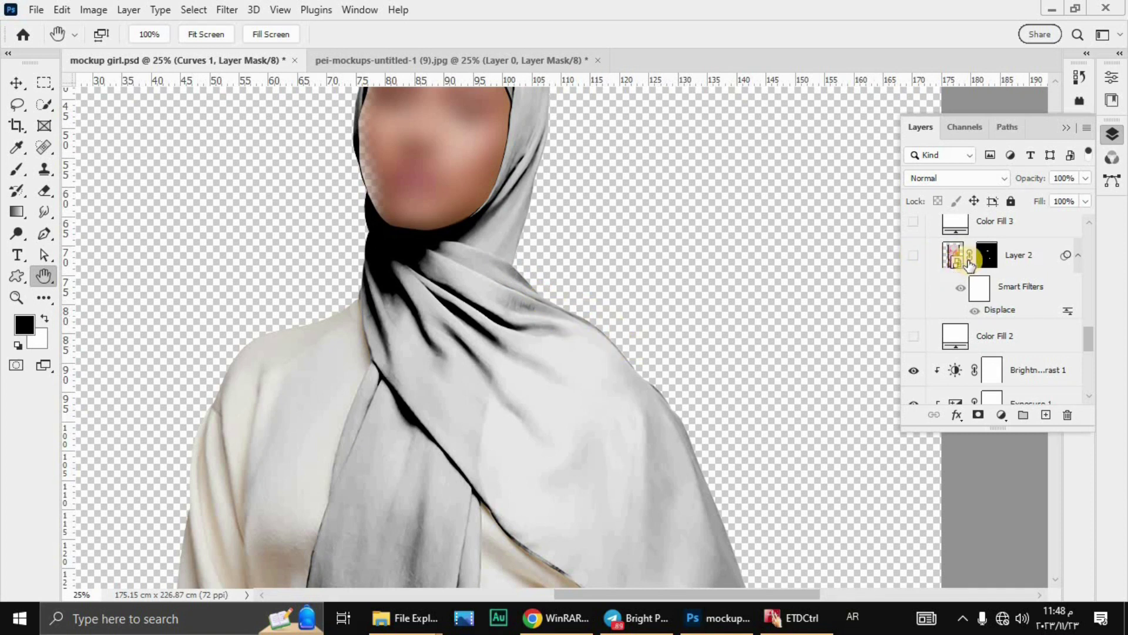
click(915, 257)
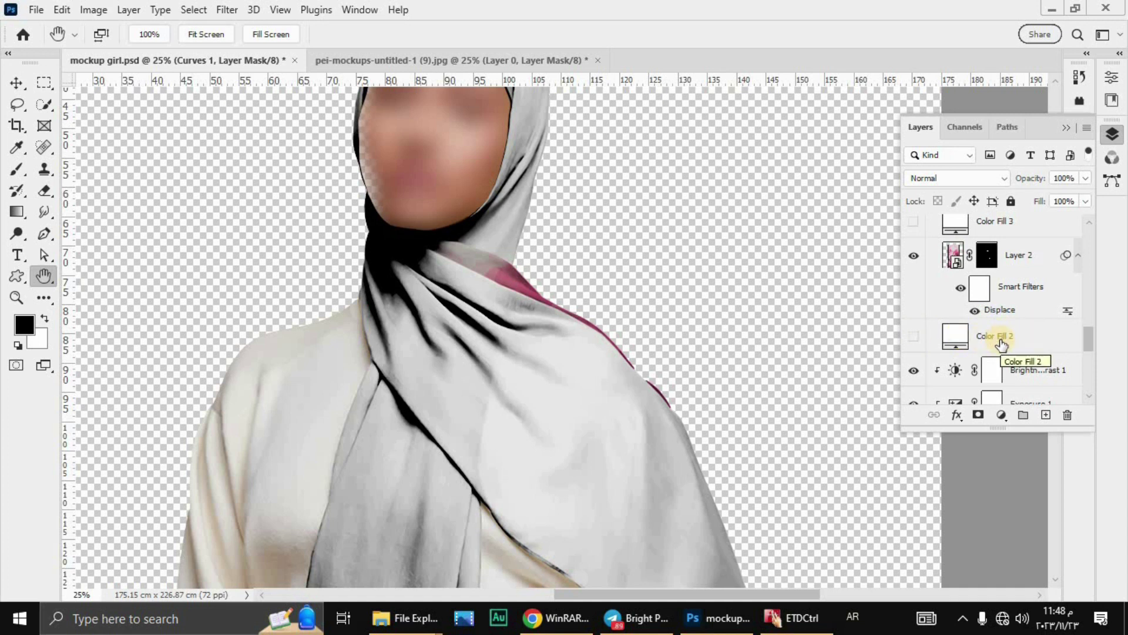
click(957, 266)
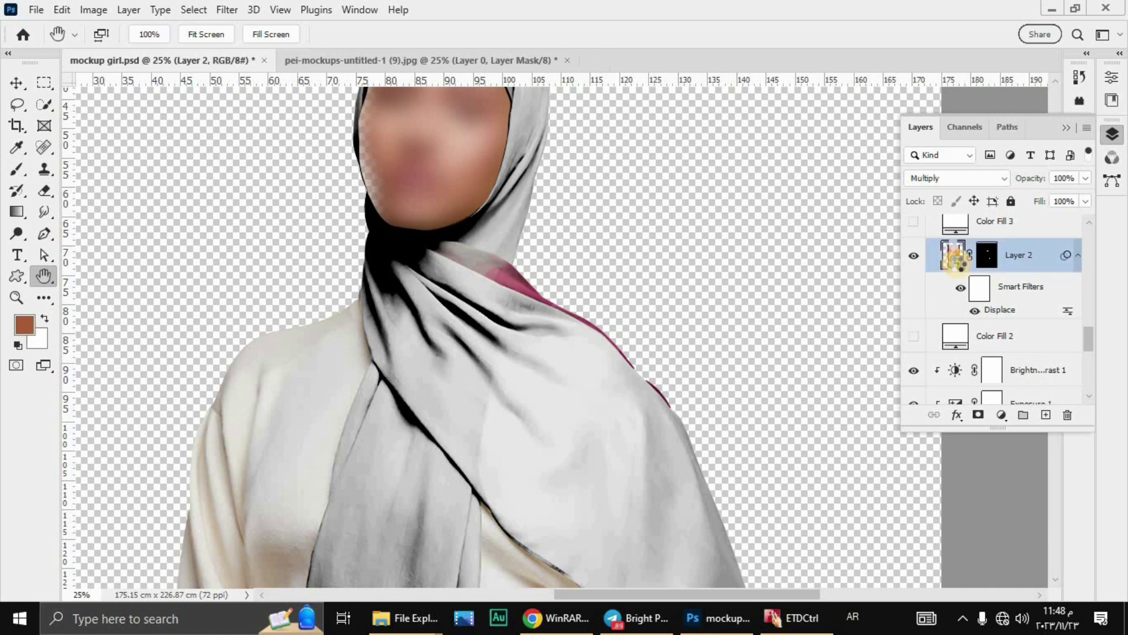
double_click(955, 259)
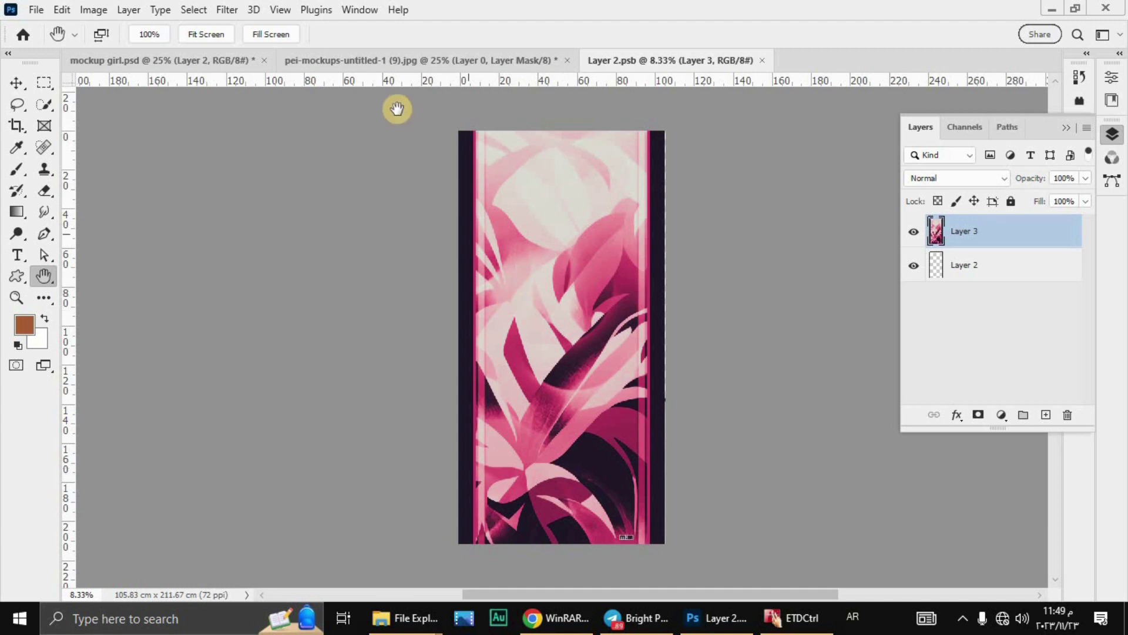
Close pei-mockups-untitled-1 (9).jpg without saving its changes and return to Layer 2.psb.
click(374, 69)
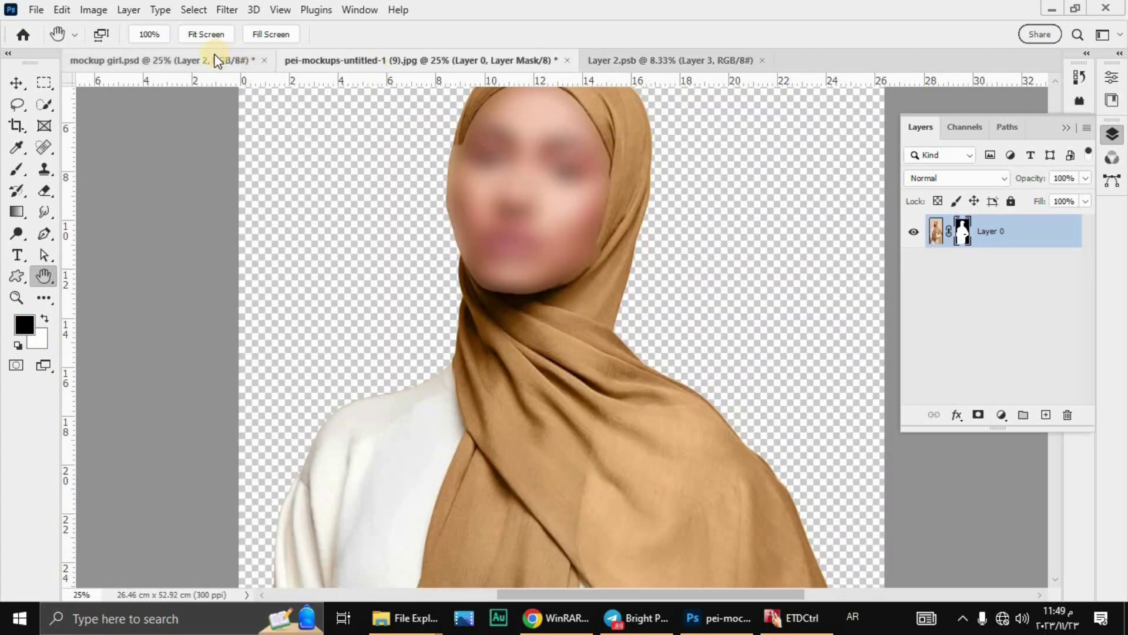
click(566, 61)
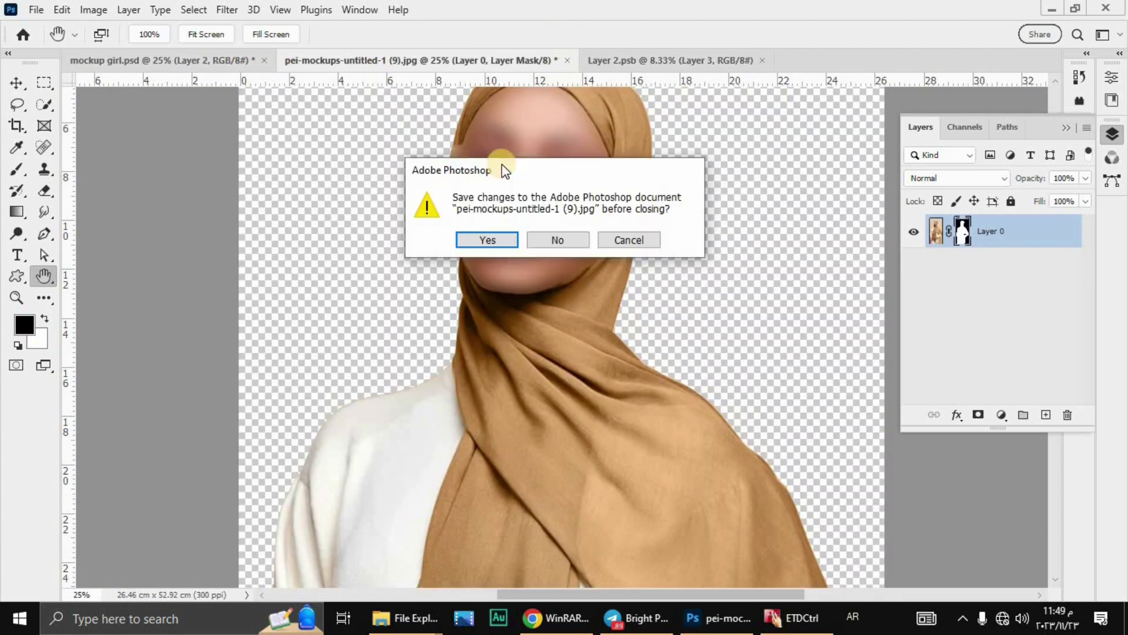
click(560, 242)
click(191, 62)
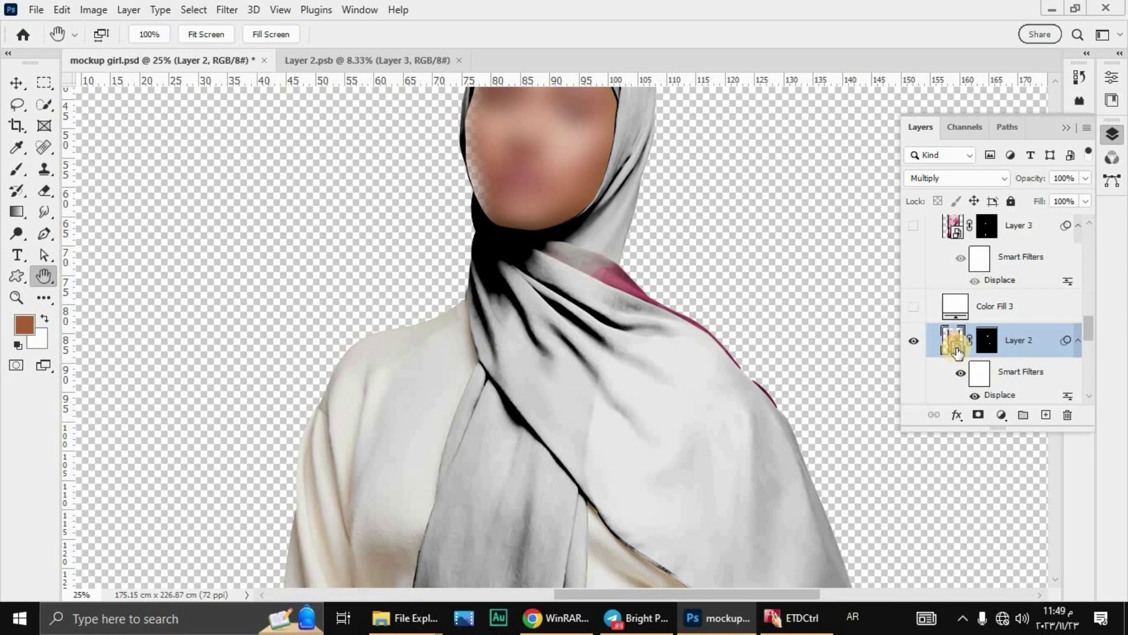
click(347, 70)
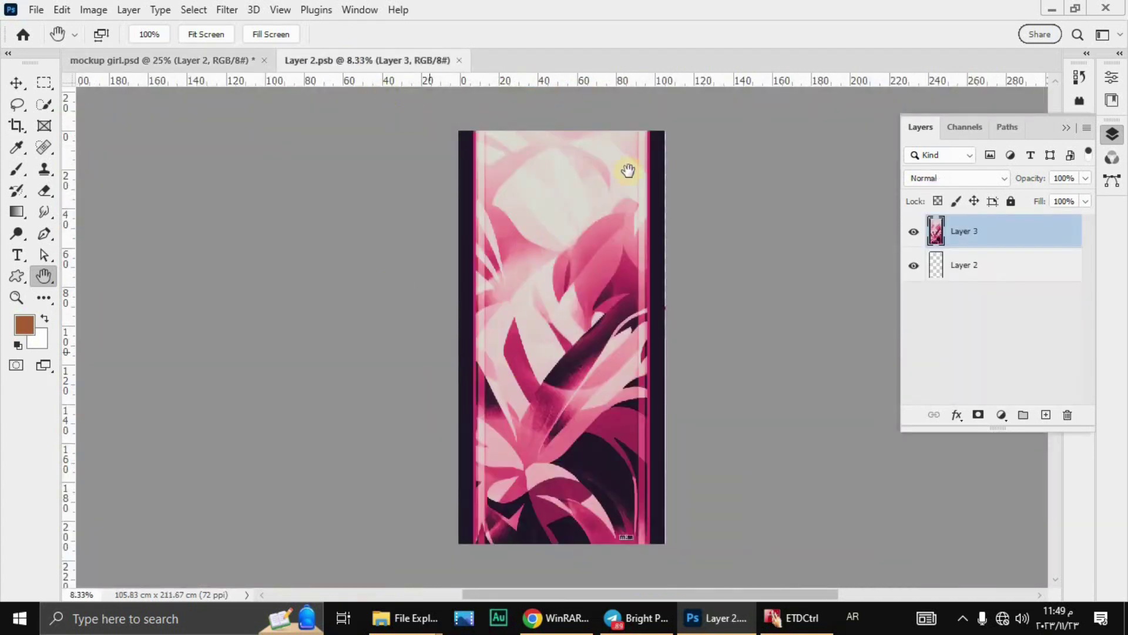
Hide Layer 3 in Layer 2.psb and return to mockup girl.psd.
click(913, 233)
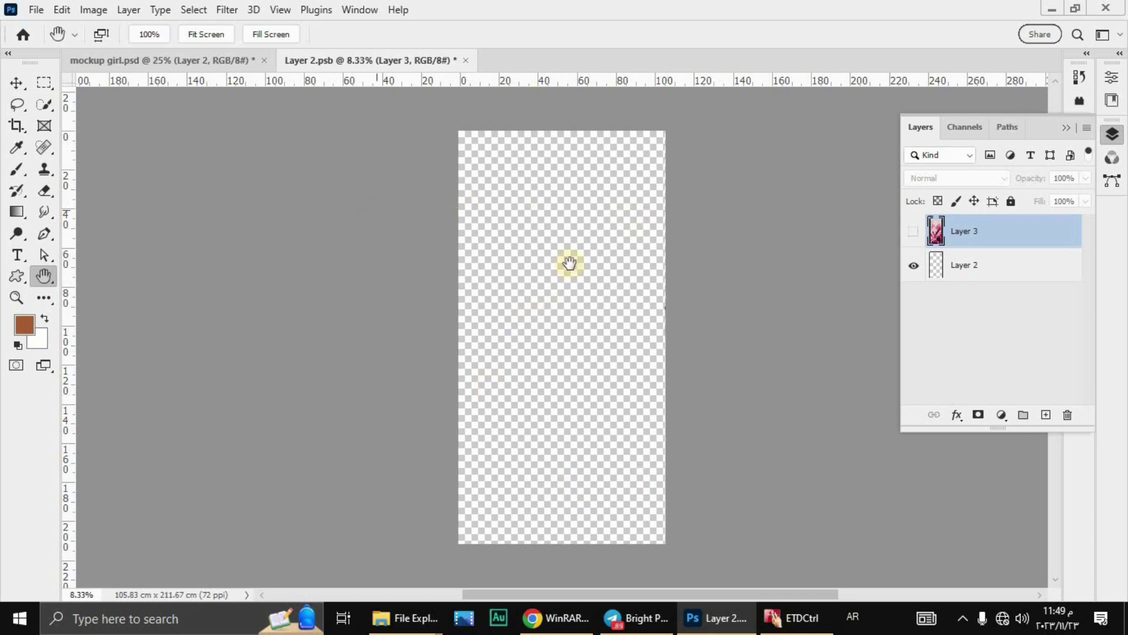
click(157, 66)
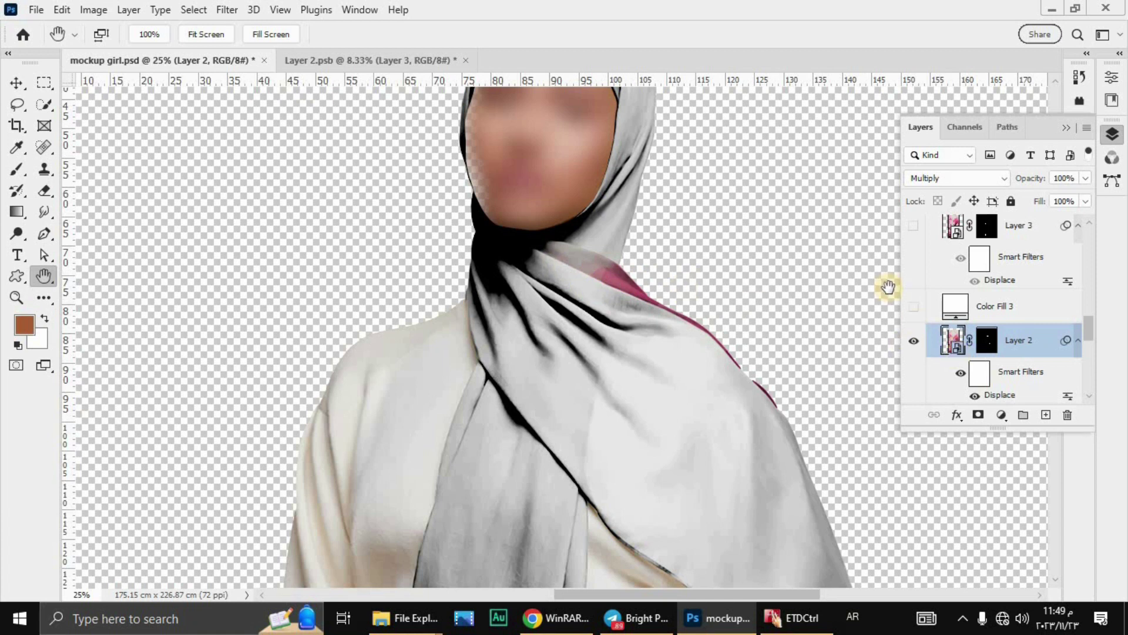
Show the floral pattern pieces of Layer 3 and Layer 4 over the scarf and fit the whole mockup in view.
click(913, 227)
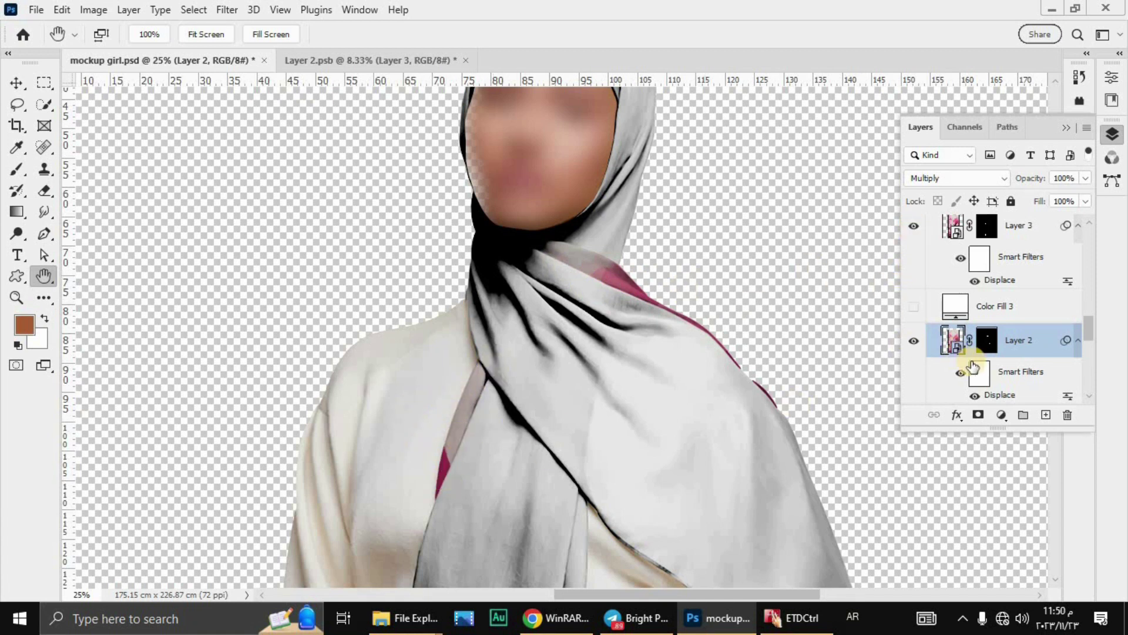
drag(1089, 328, 1086, 306)
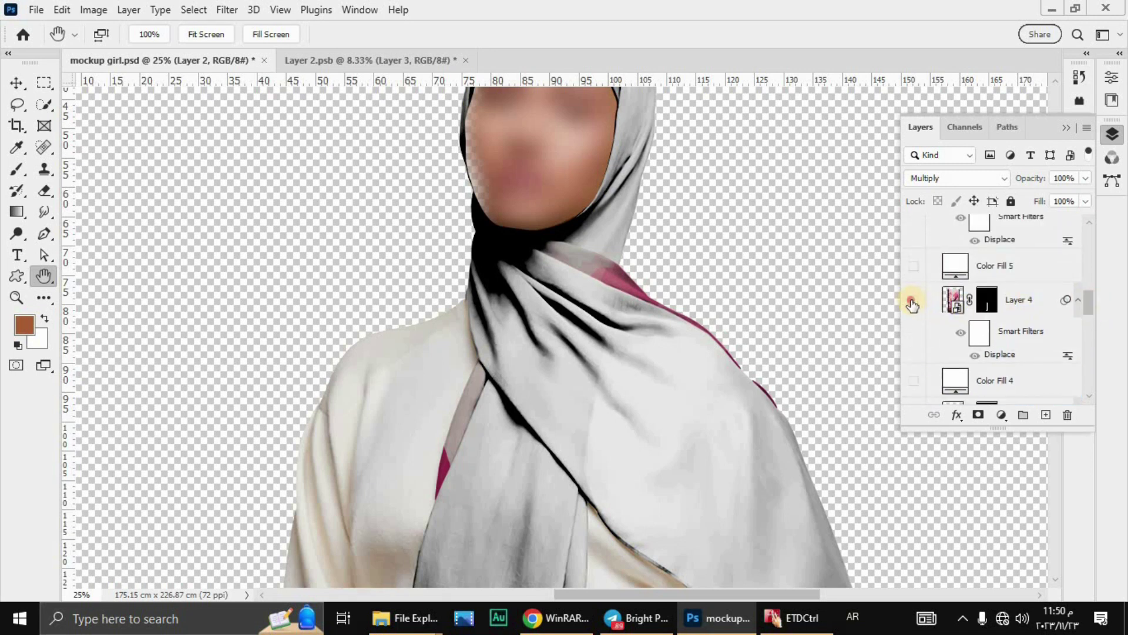
key(ctrl+0)
click(938, 269)
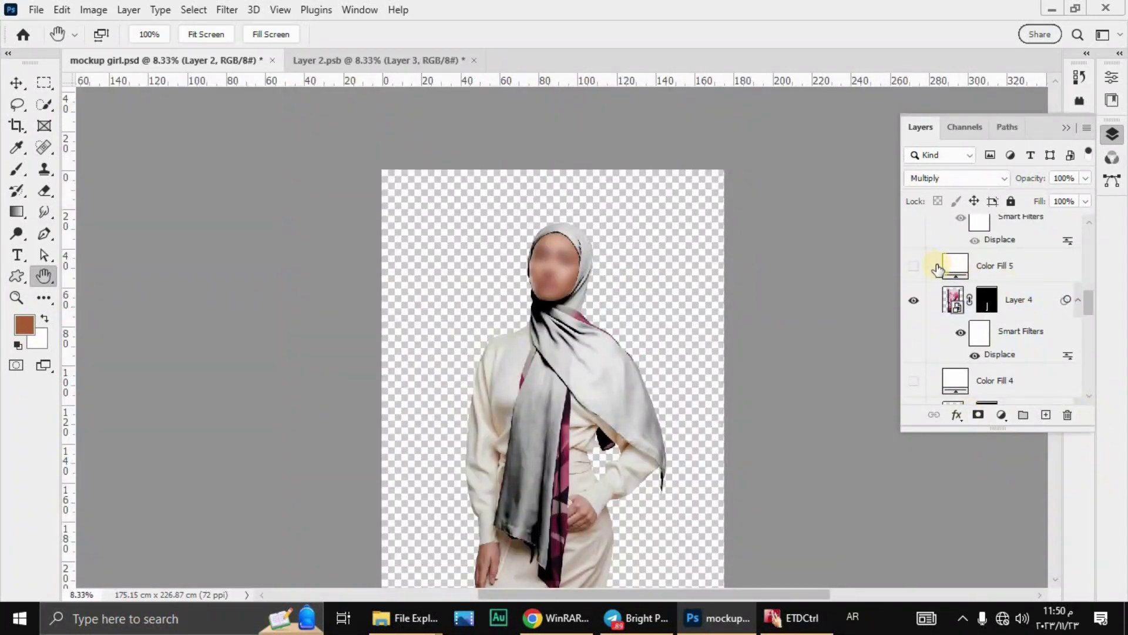
Add a new empty layer directly above Layer 2.
key(ctrl+j)
click(946, 367)
click(976, 369)
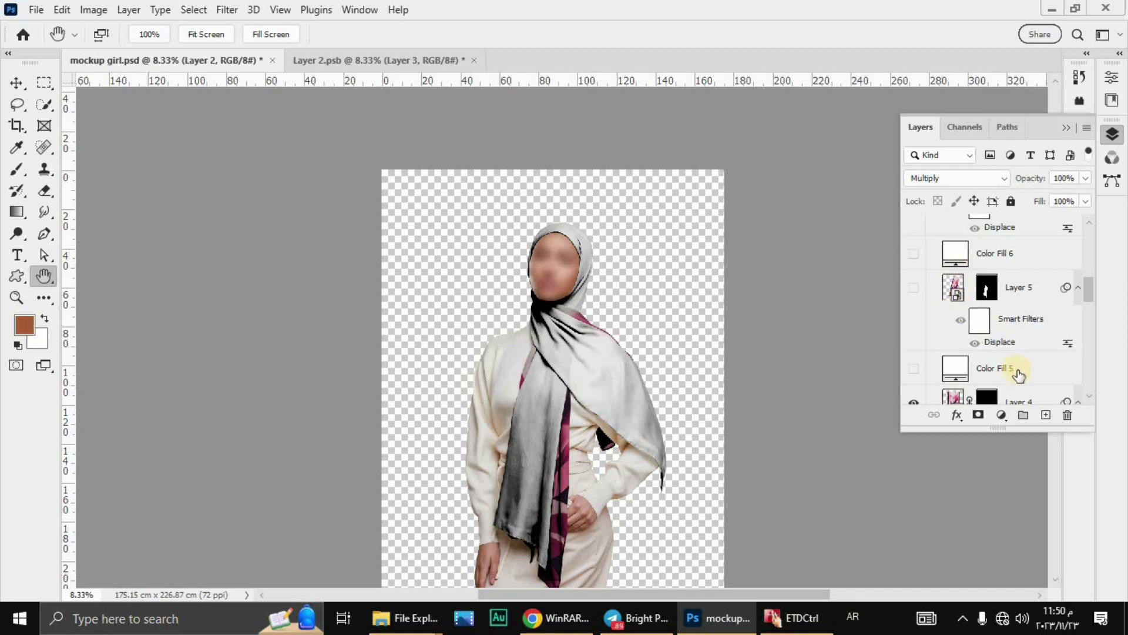
click(1046, 416)
click(953, 390)
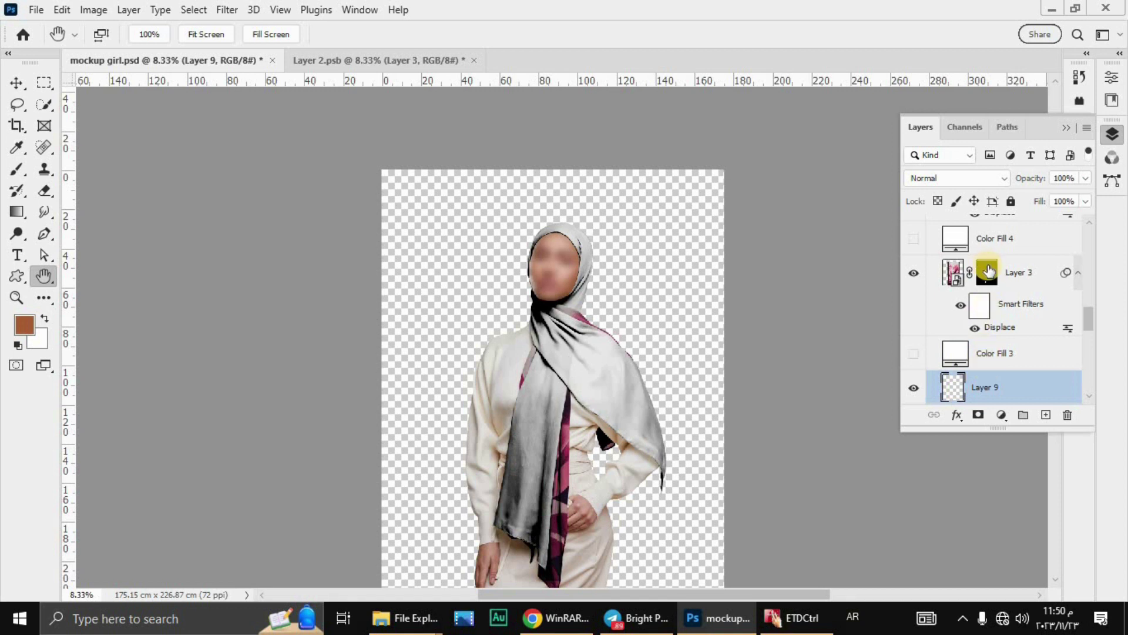
Try moving the layer mask of Layer 3 onto the empty Layer 9, undo it, and check the contents of Layer 2.psb.
drag(987, 271, 986, 382)
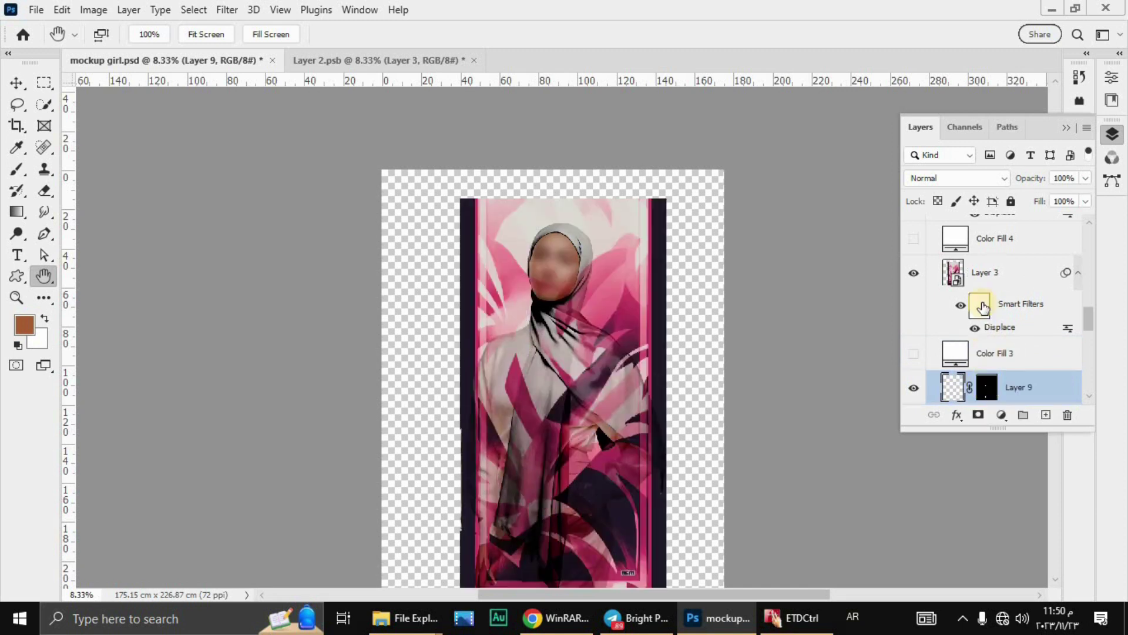
key(ctrl+z)
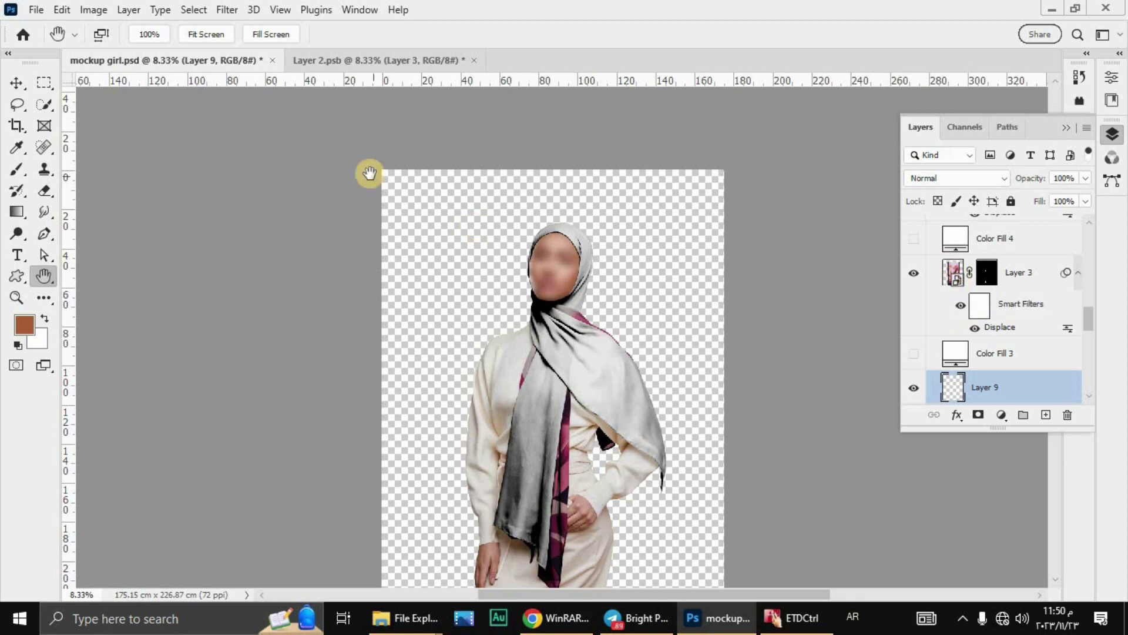
click(350, 60)
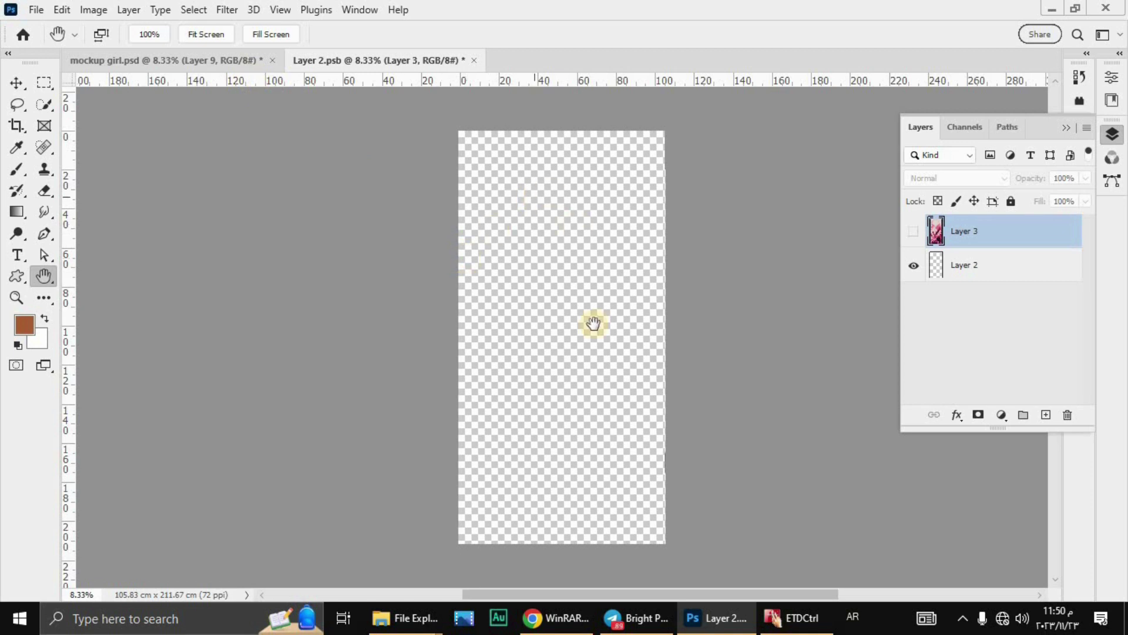
click(196, 61)
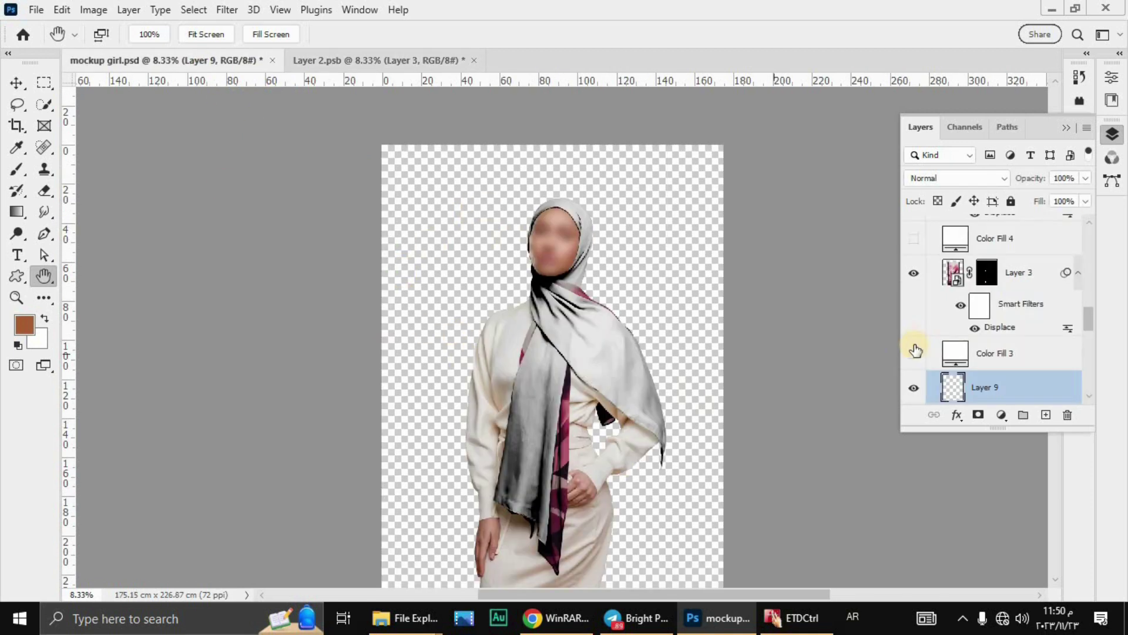
Show the floral pattern on the rest of the scarf by making Layers 5, 7, 6 and 8 visible.
scroll(1087, 317, up, 3)
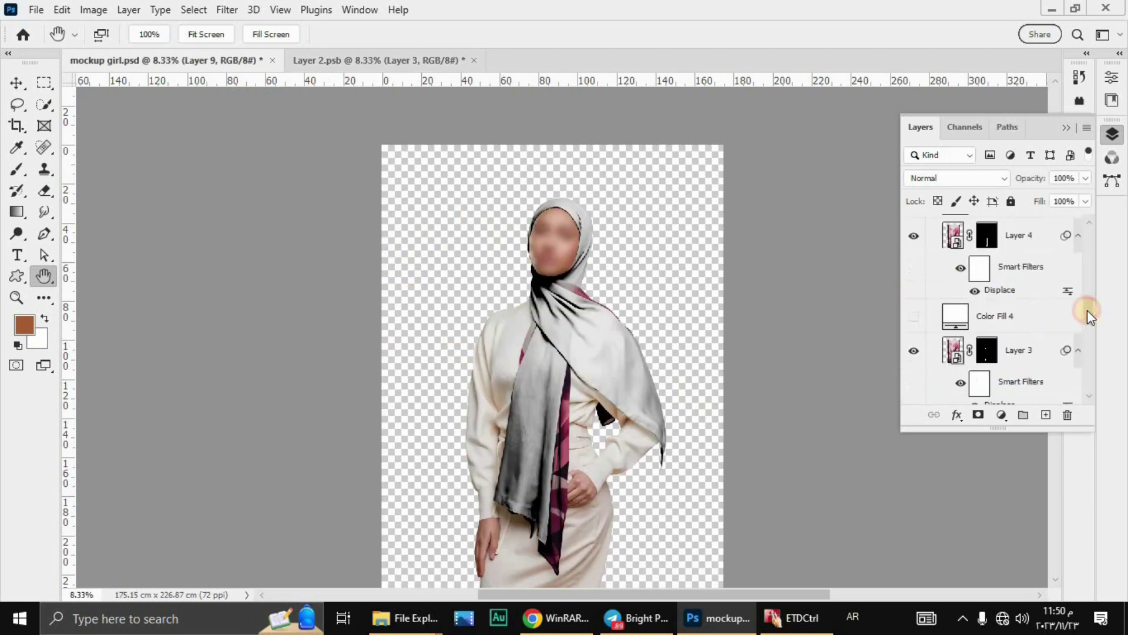
scroll(1088, 305, up, 3)
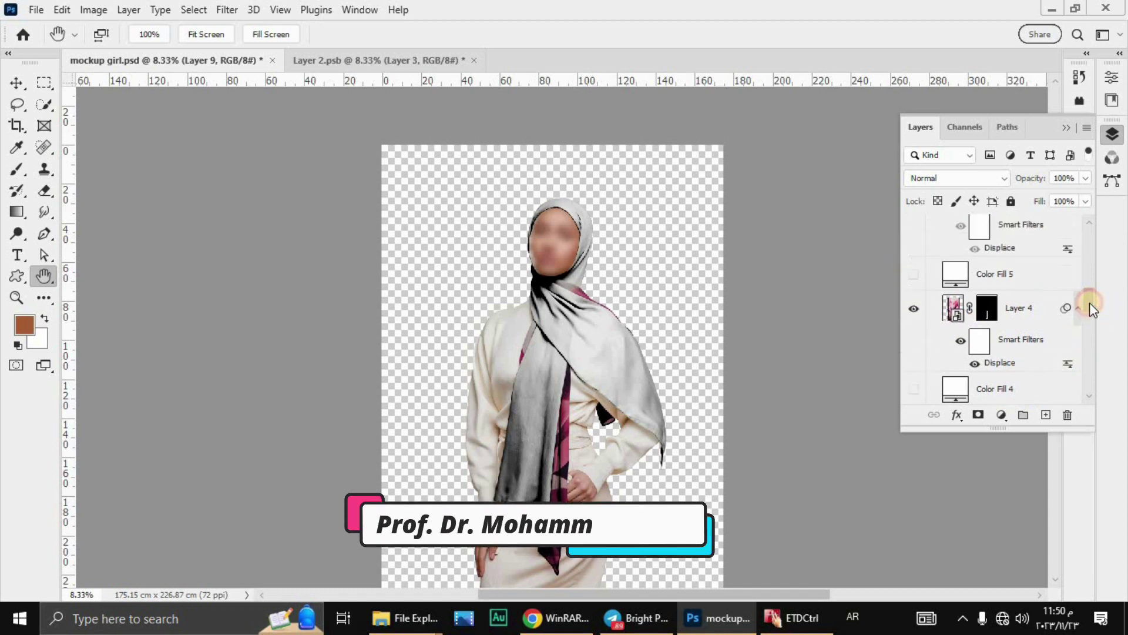
click(911, 257)
scroll(1089, 291, up, 3)
click(914, 218)
scroll(1087, 290, up, 1)
scroll(1087, 288, up, 2)
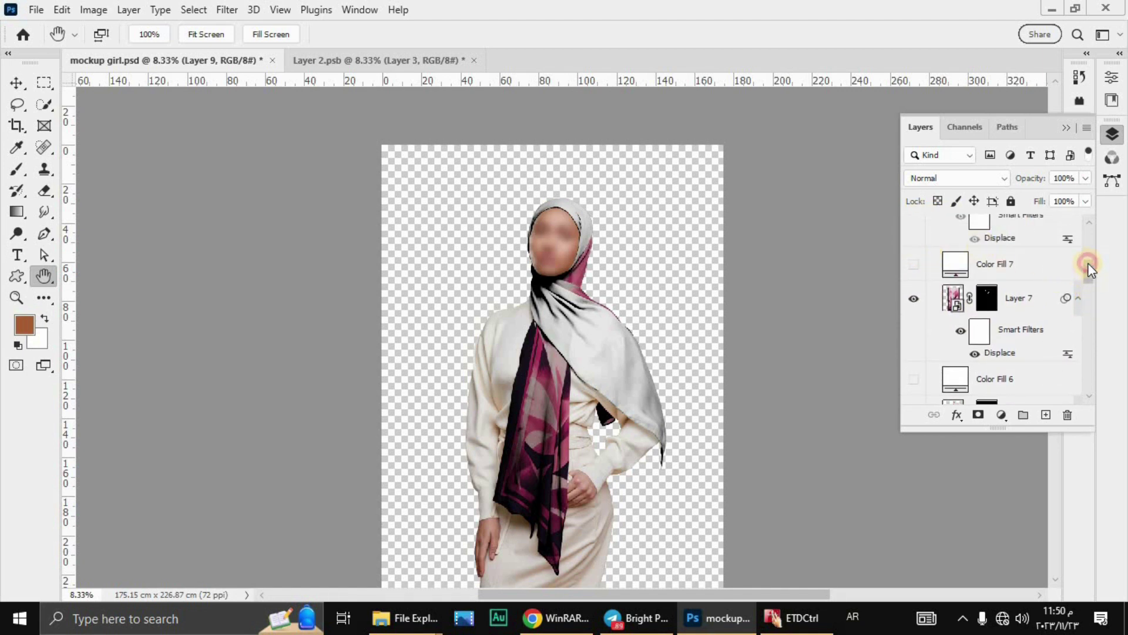
scroll(1088, 261, up, 2)
click(912, 287)
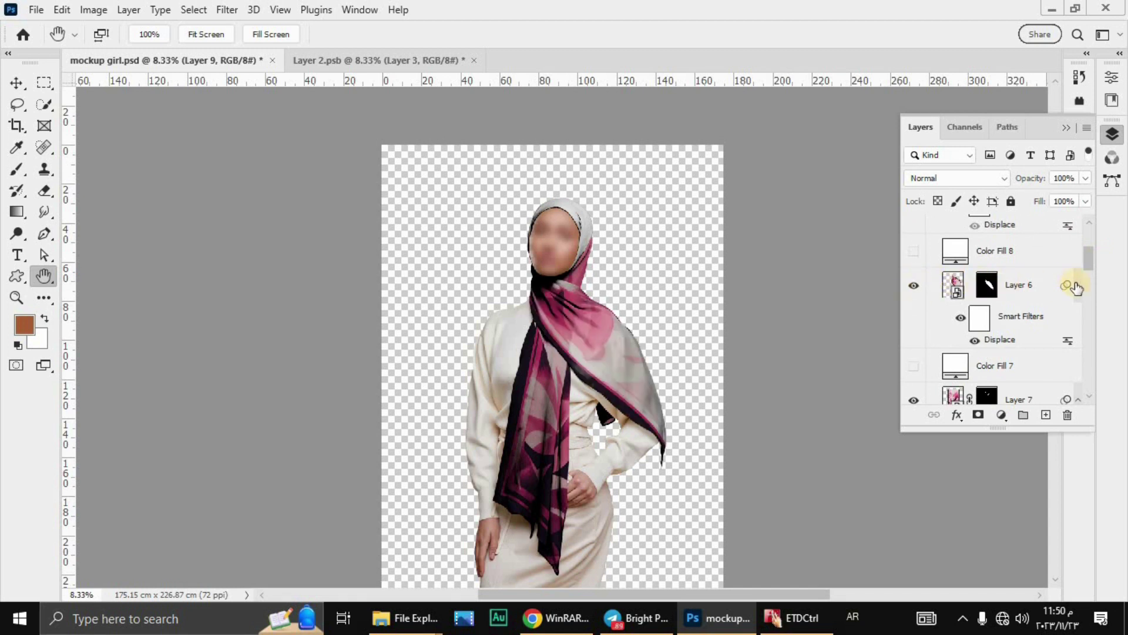
scroll(1089, 261, up, 3)
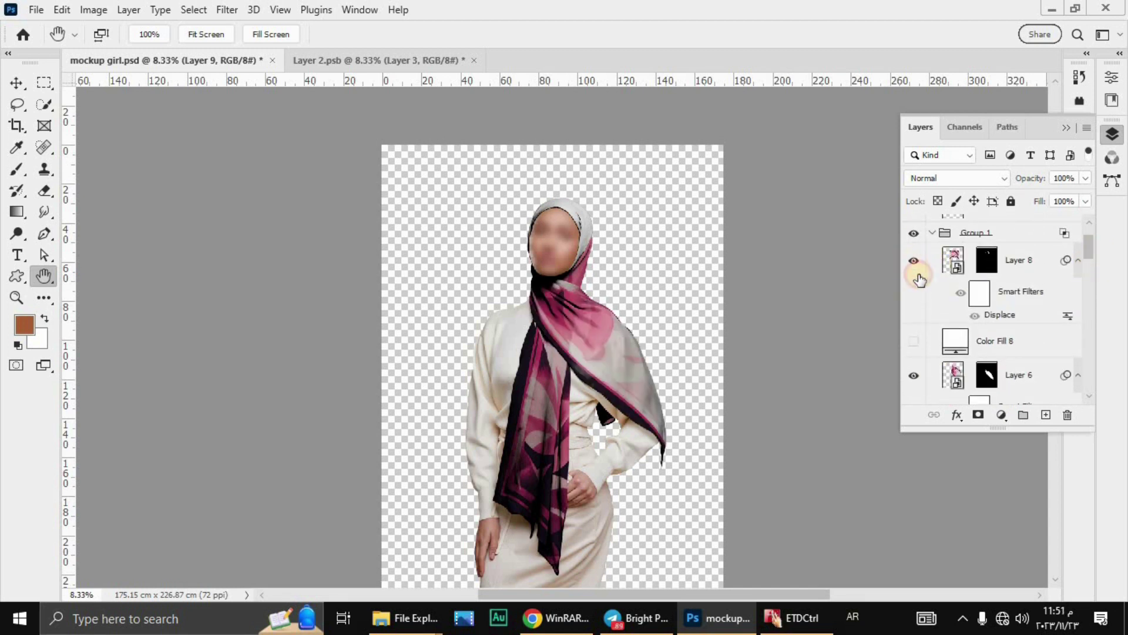
click(914, 261)
Turn on Color Fill 10 and the Exposure 2 adjustment above Group 1.
scroll(1066, 281, up, 2)
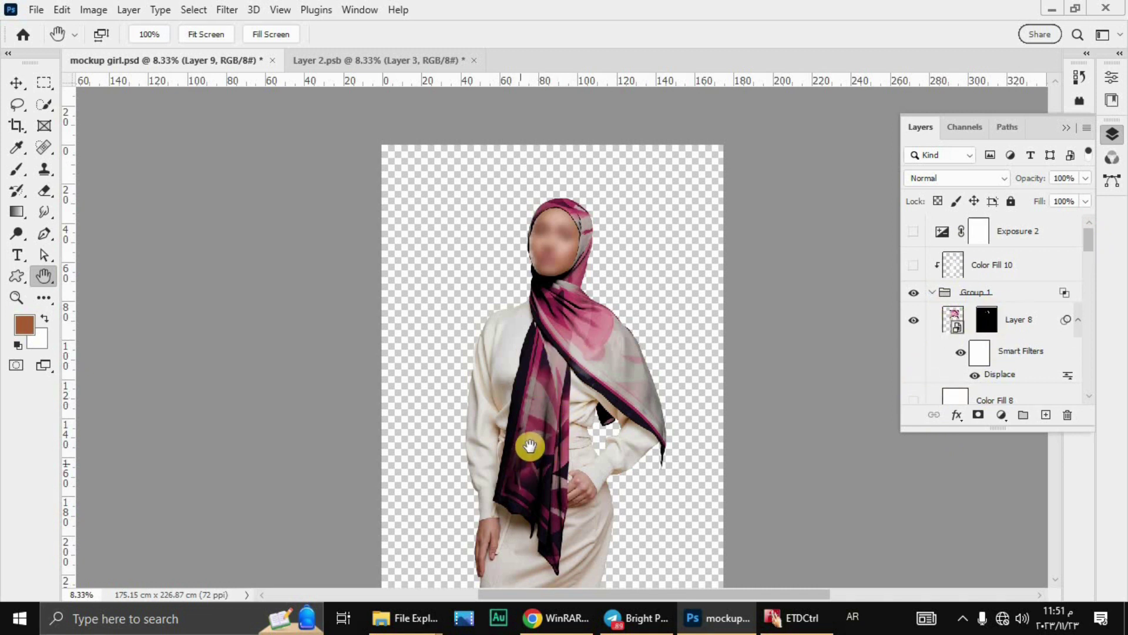
click(913, 266)
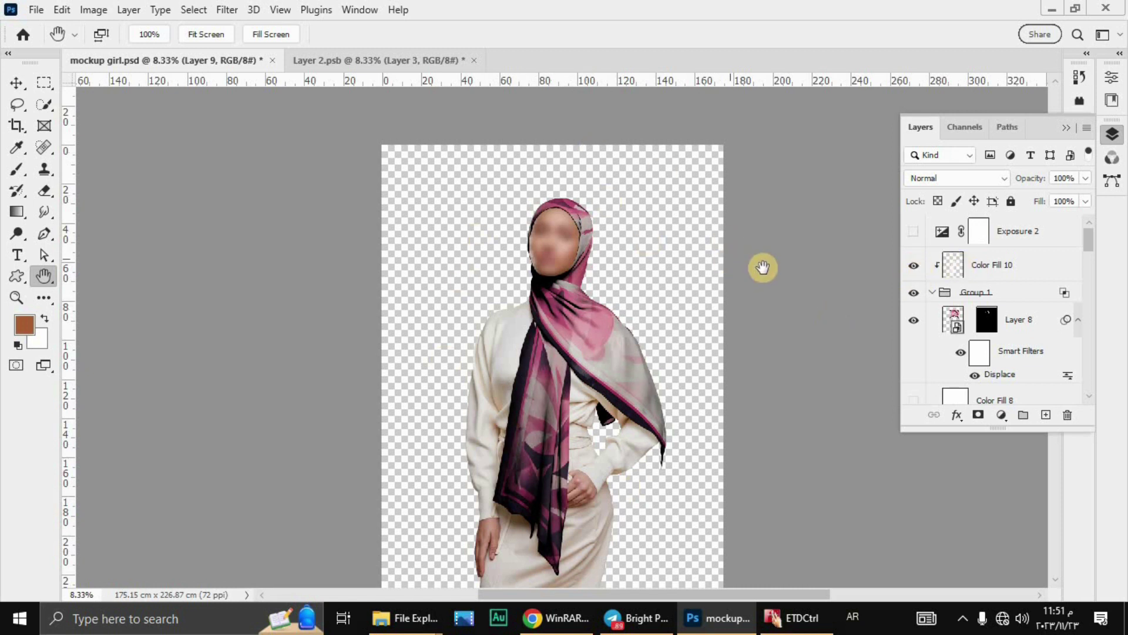
click(915, 234)
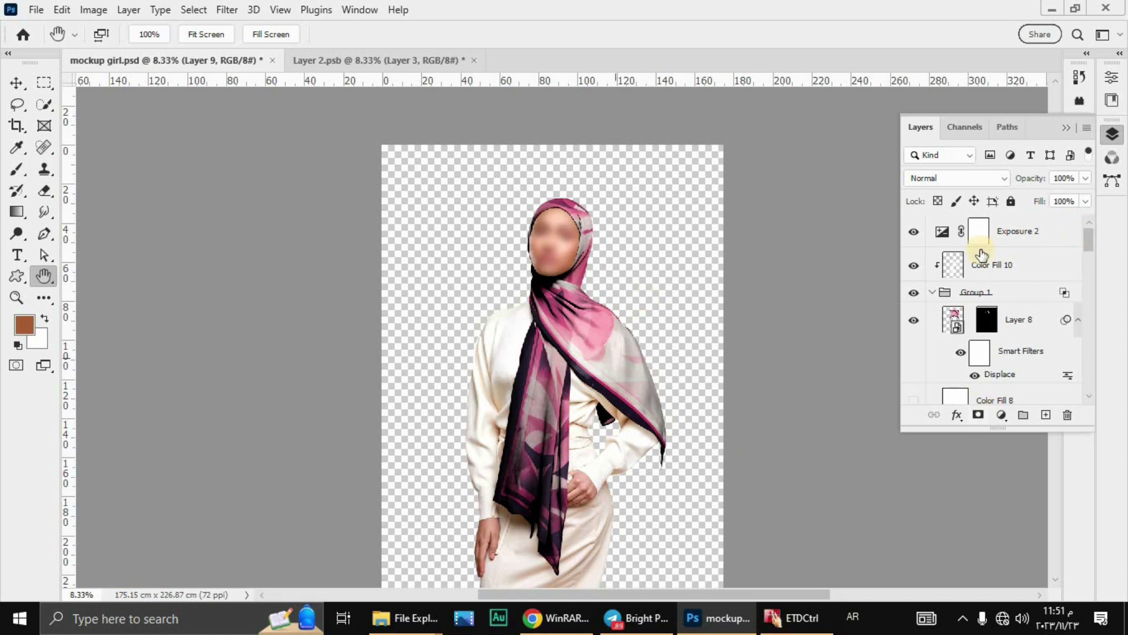
Open the smart object contents of Layer 2, make Layer 3 visible, save Layer 2.psb, and return to mockup girl.psd.
drag(1088, 247, 1087, 320)
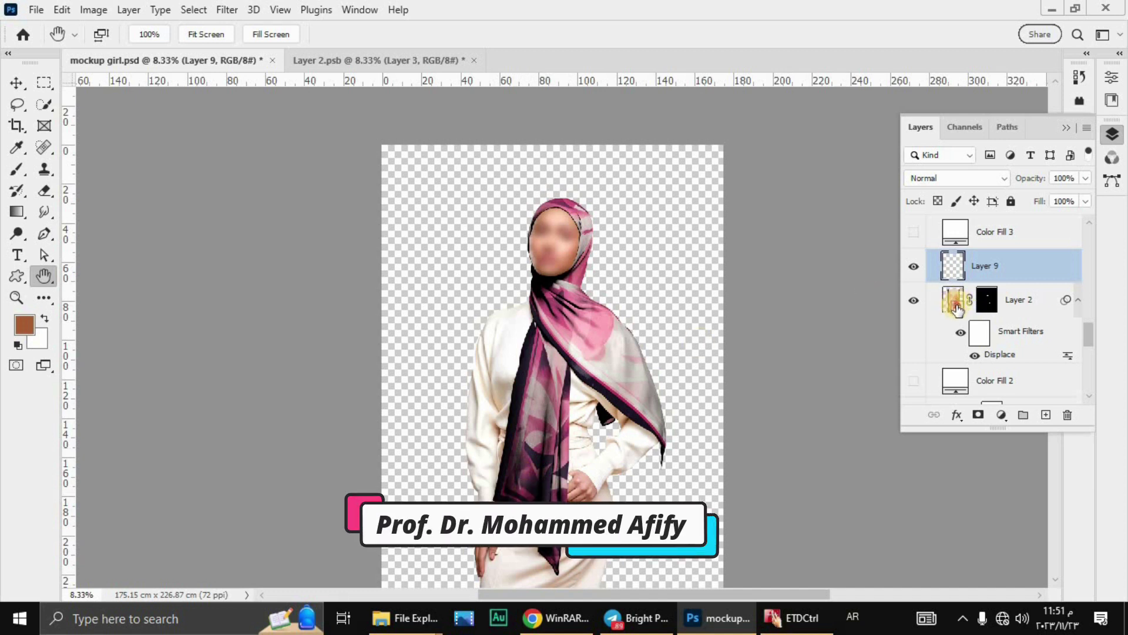
double_click(955, 303)
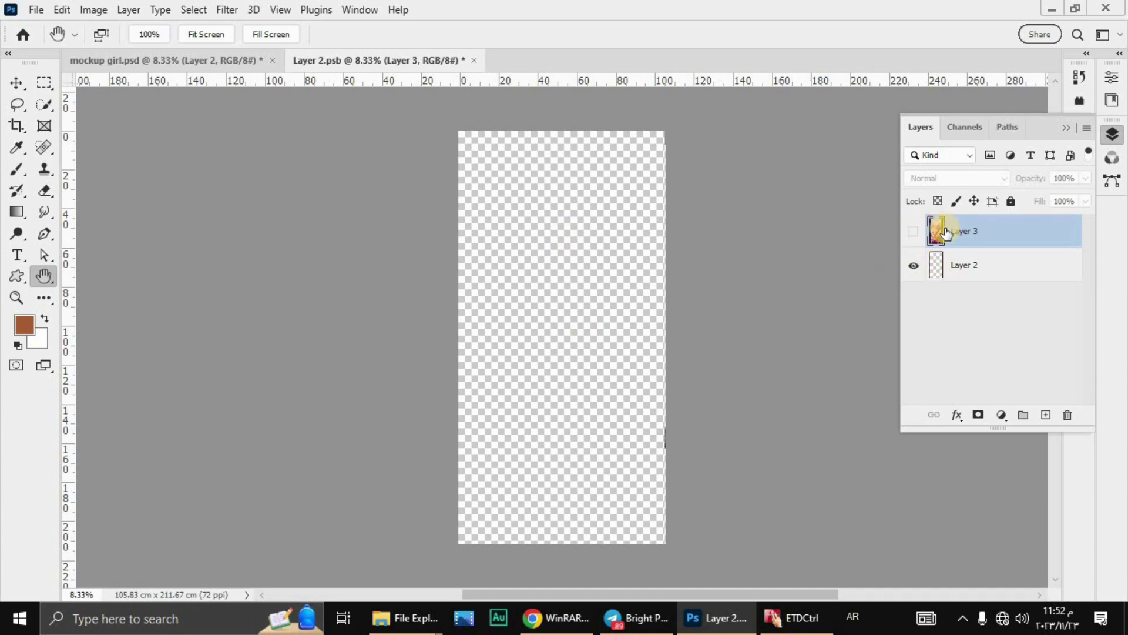
click(916, 234)
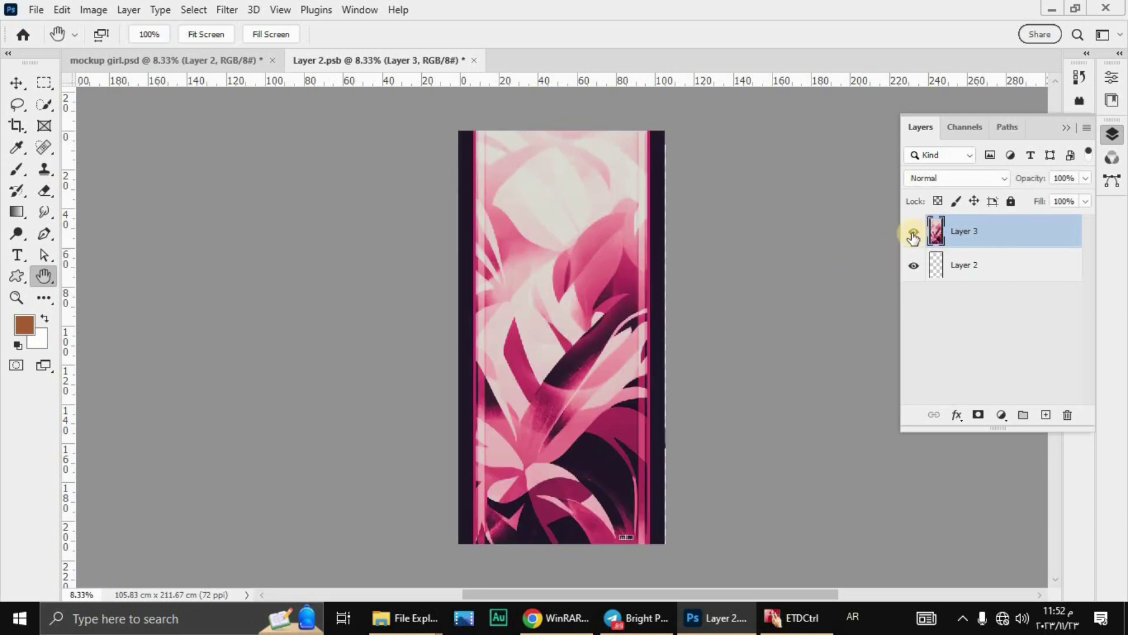
click(36, 9)
click(65, 194)
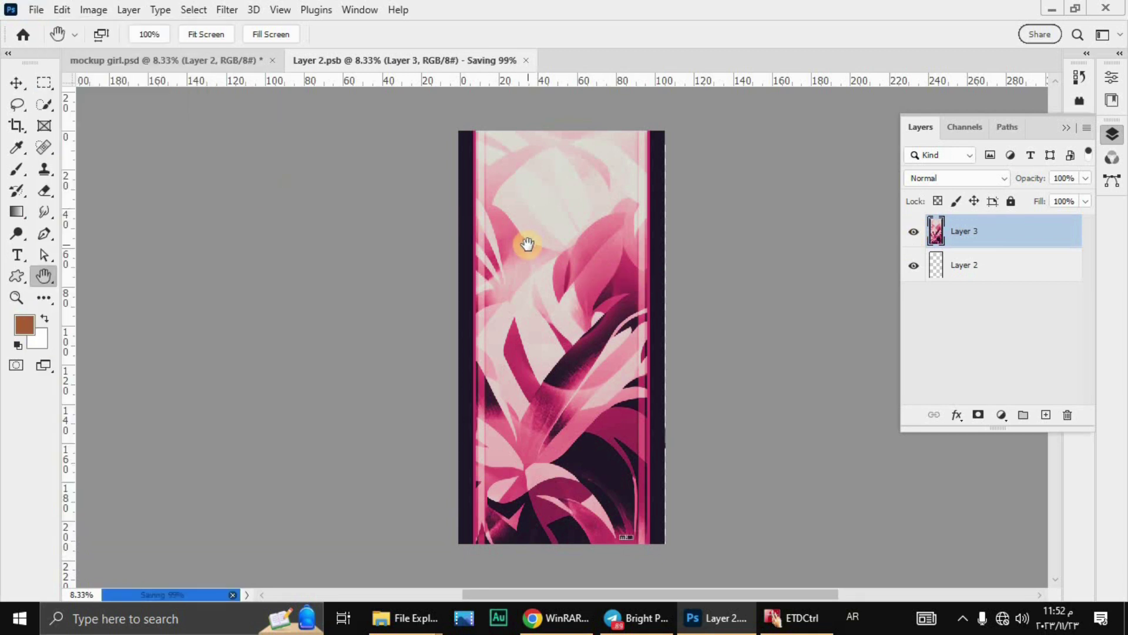
click(203, 61)
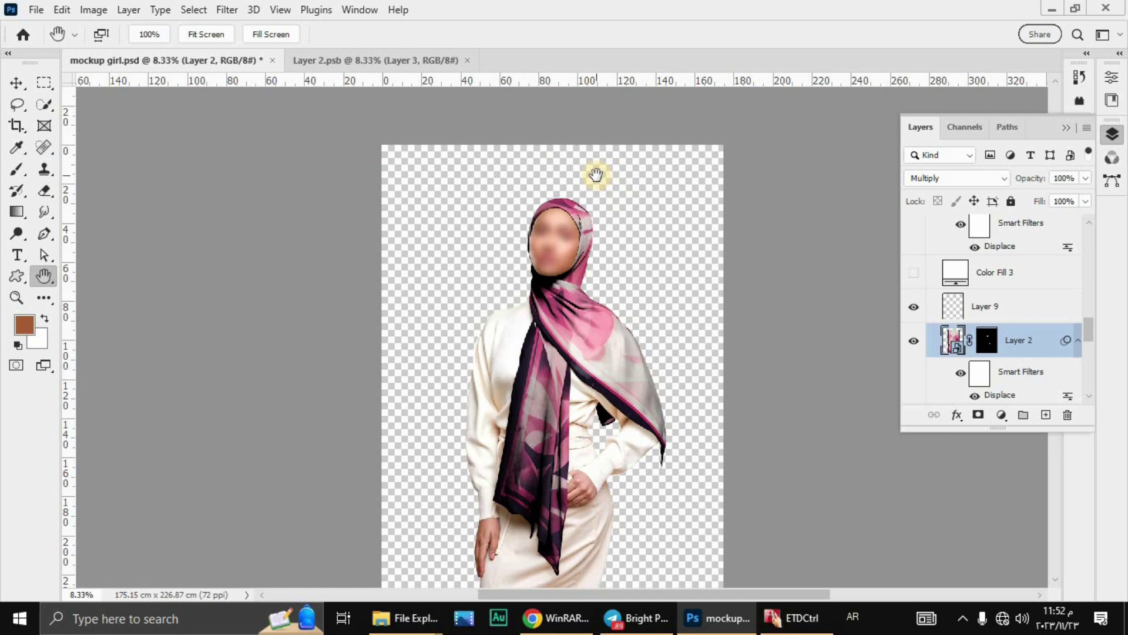
Try rotating the pattern in Layer 2.psb by about -3.35° and scaling it to about 98.57%, and compare it with the mockup.
click(365, 59)
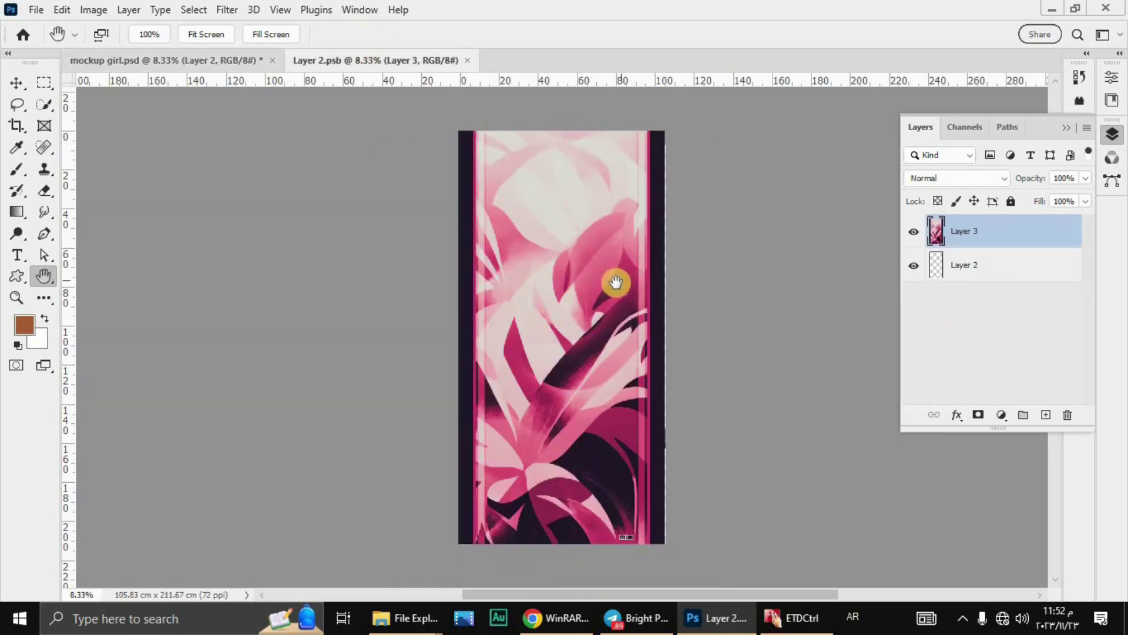
key(ctrl+t)
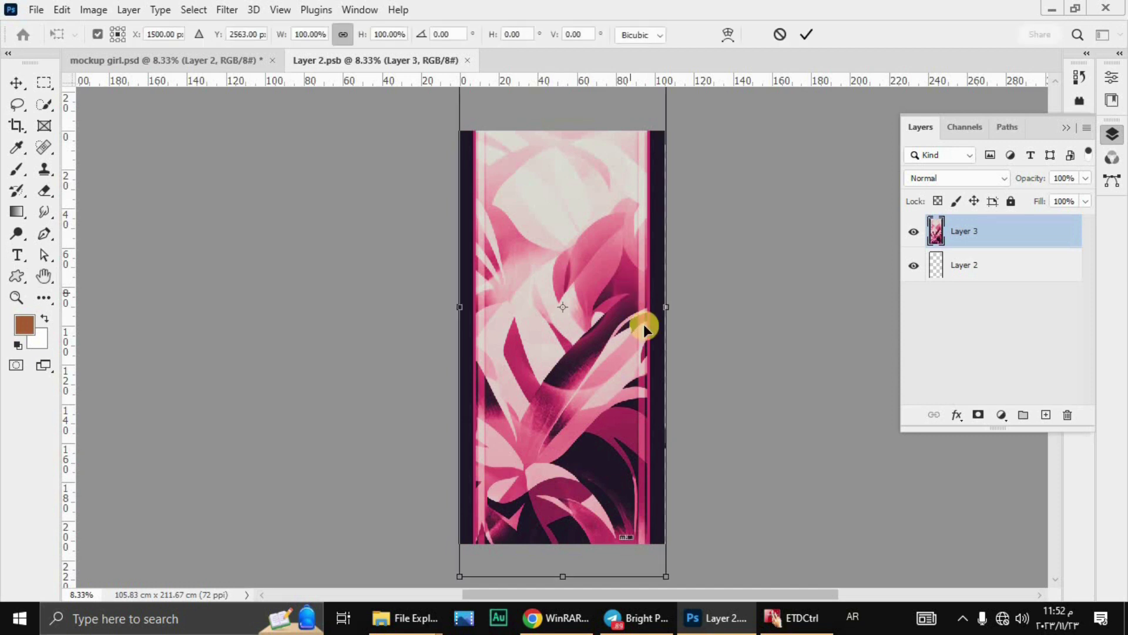
drag(686, 539, 695, 535)
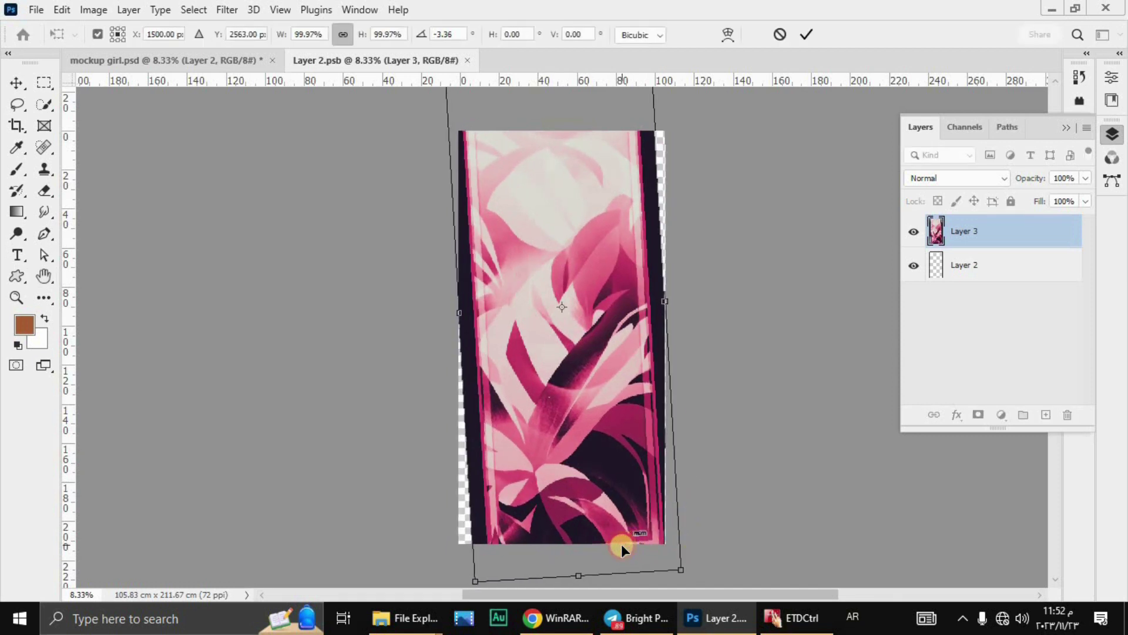
drag(675, 559, 671, 563)
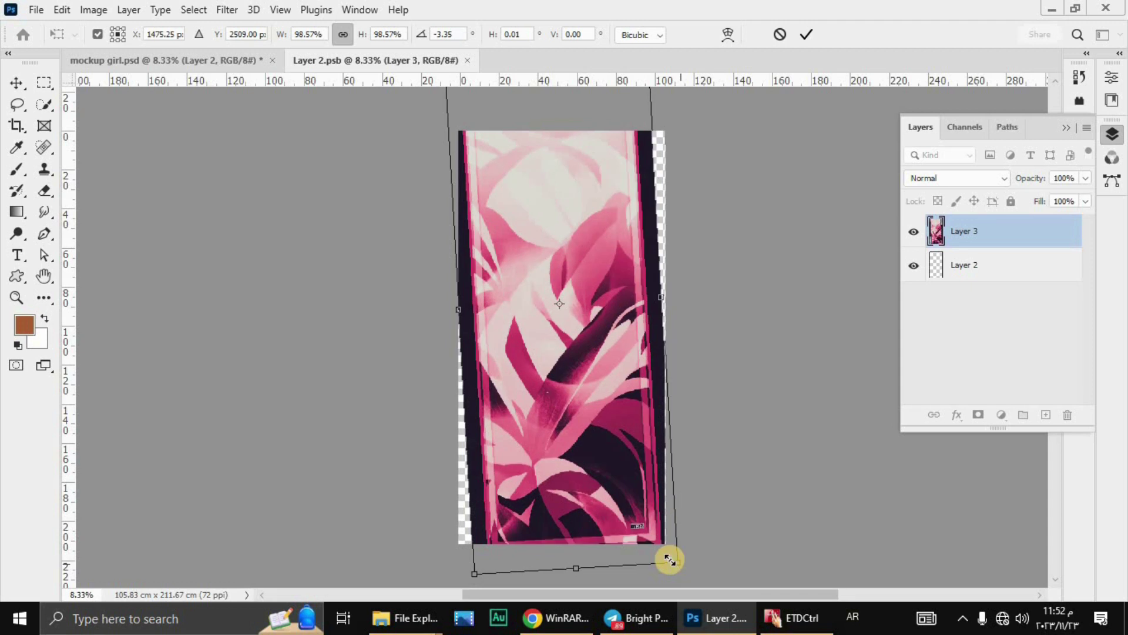
key(Return)
click(166, 60)
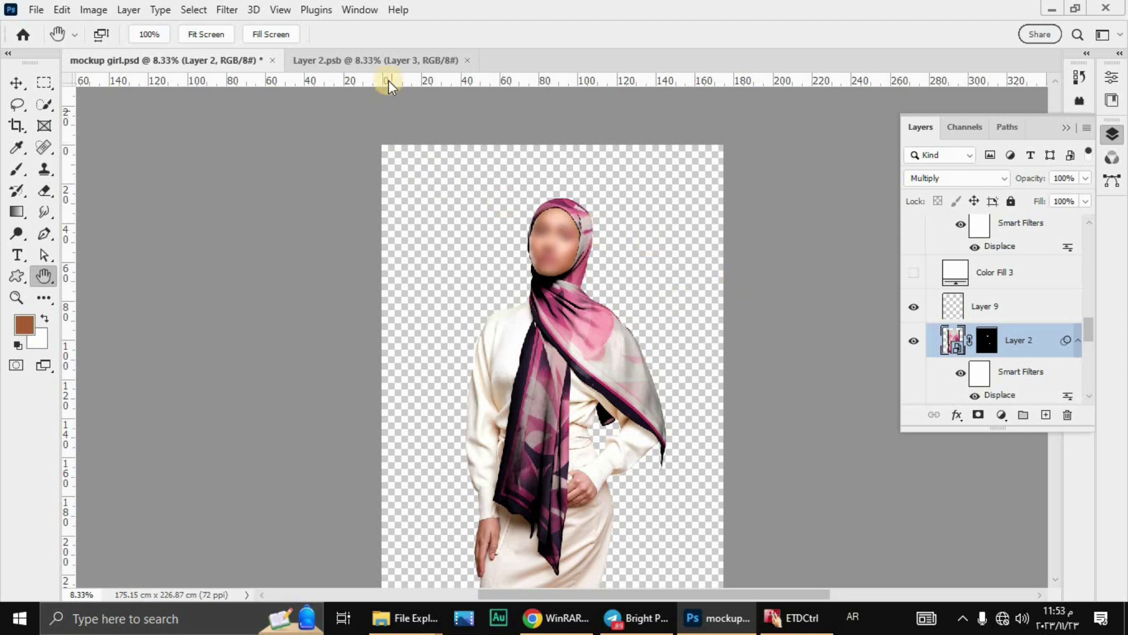
click(389, 62)
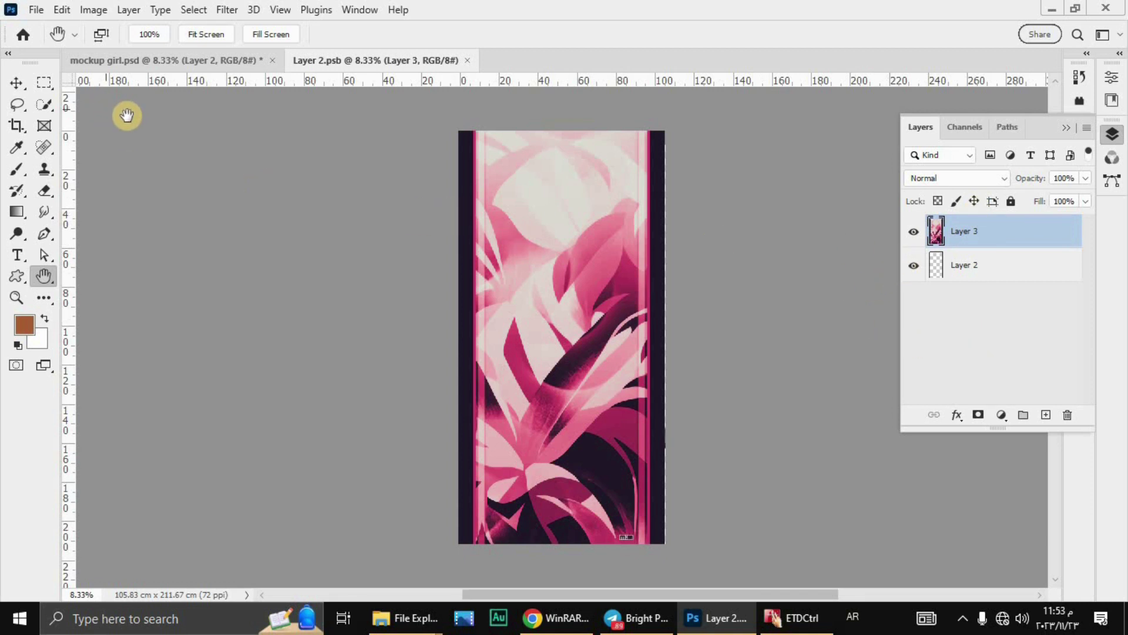
click(170, 62)
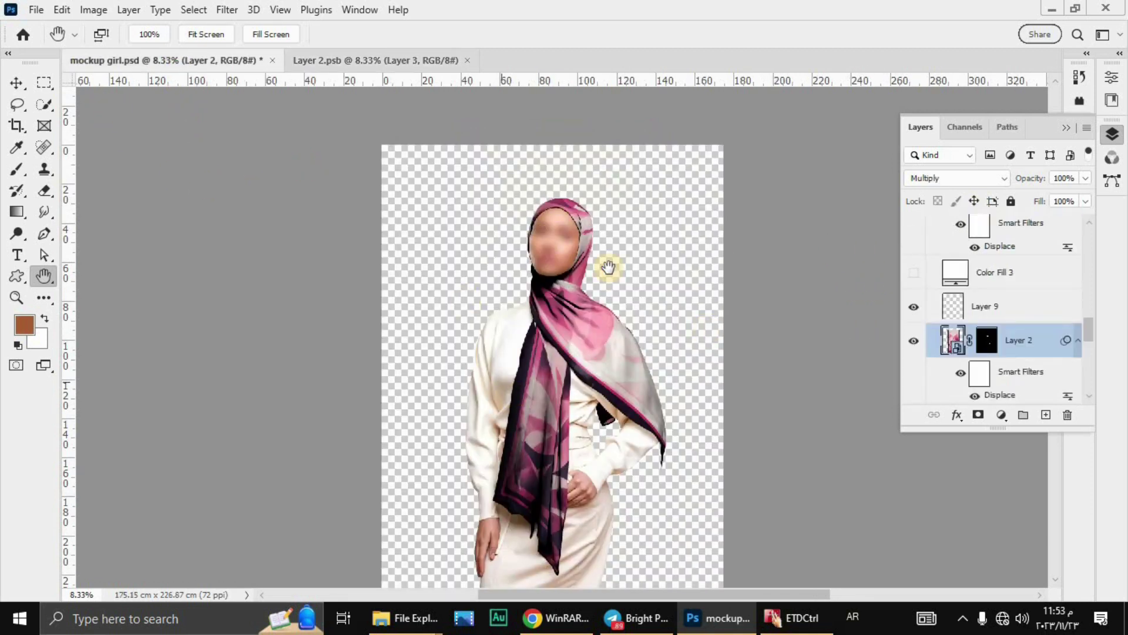
Review the Displace filter settings of Layer 2 and its displacement map files, and cancel without choosing a file.
drag(1087, 329, 1090, 354)
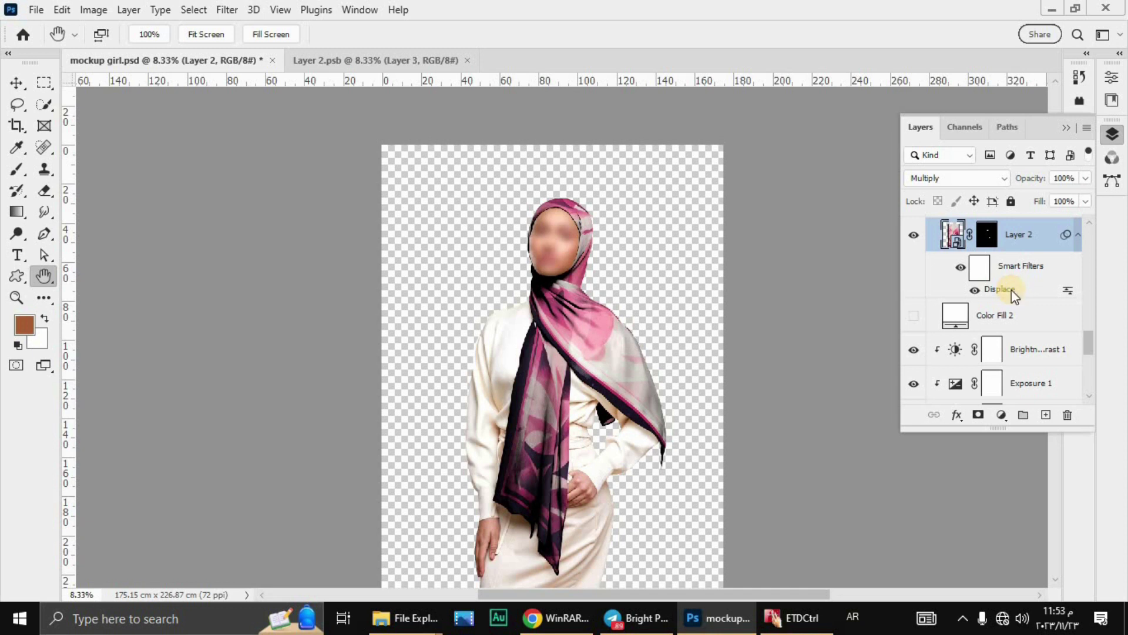
double_click(1011, 291)
drag(605, 211, 761, 245)
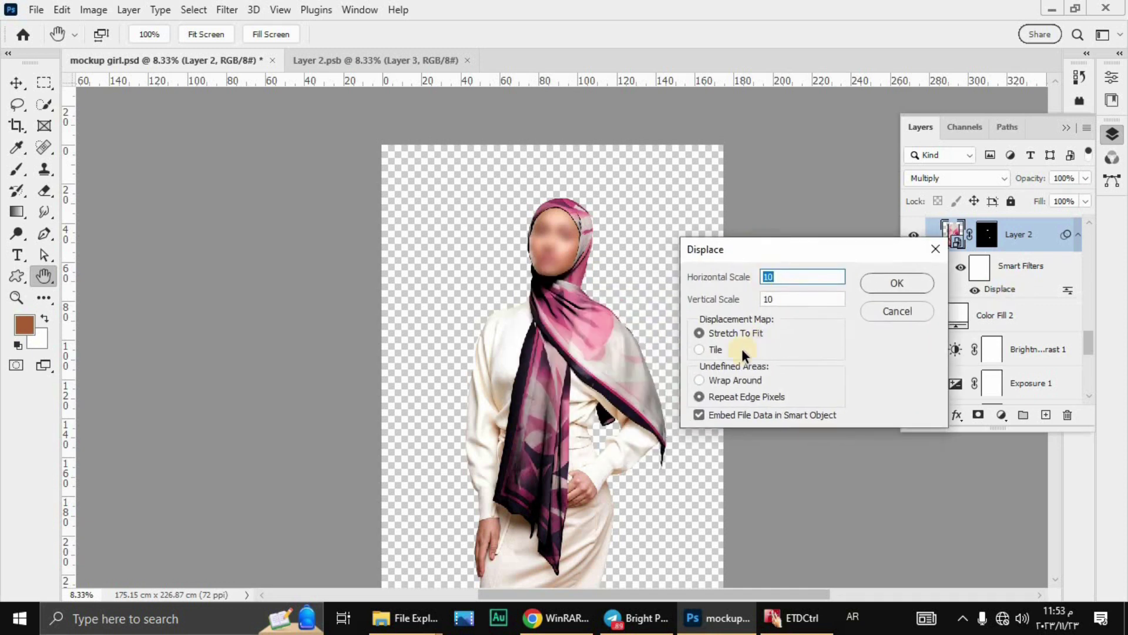
click(899, 283)
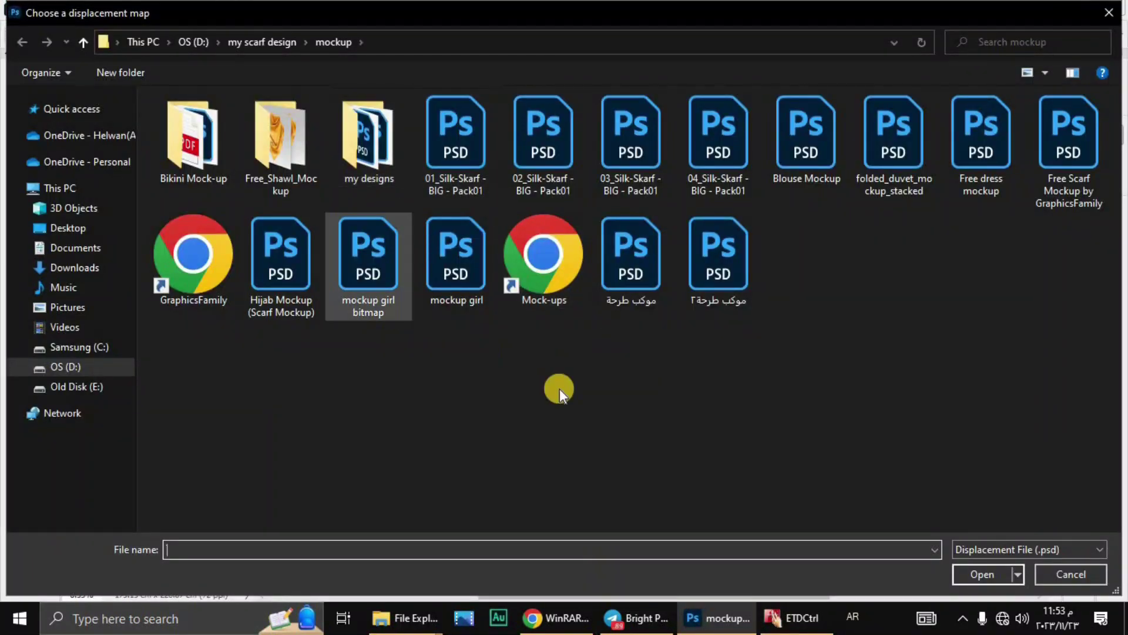
click(1057, 569)
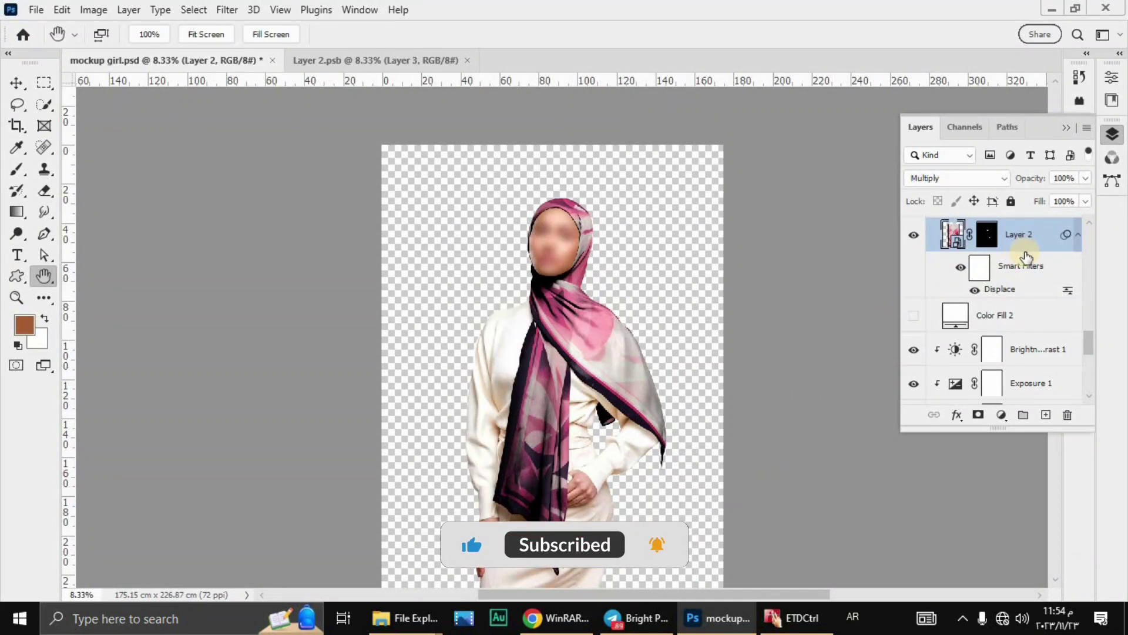
Make the Color Fill 1 and Gradient Fill 1 background layers visible and delete the Color Fill 9 layer.
drag(1091, 345, 1091, 340)
drag(1089, 337, 1089, 284)
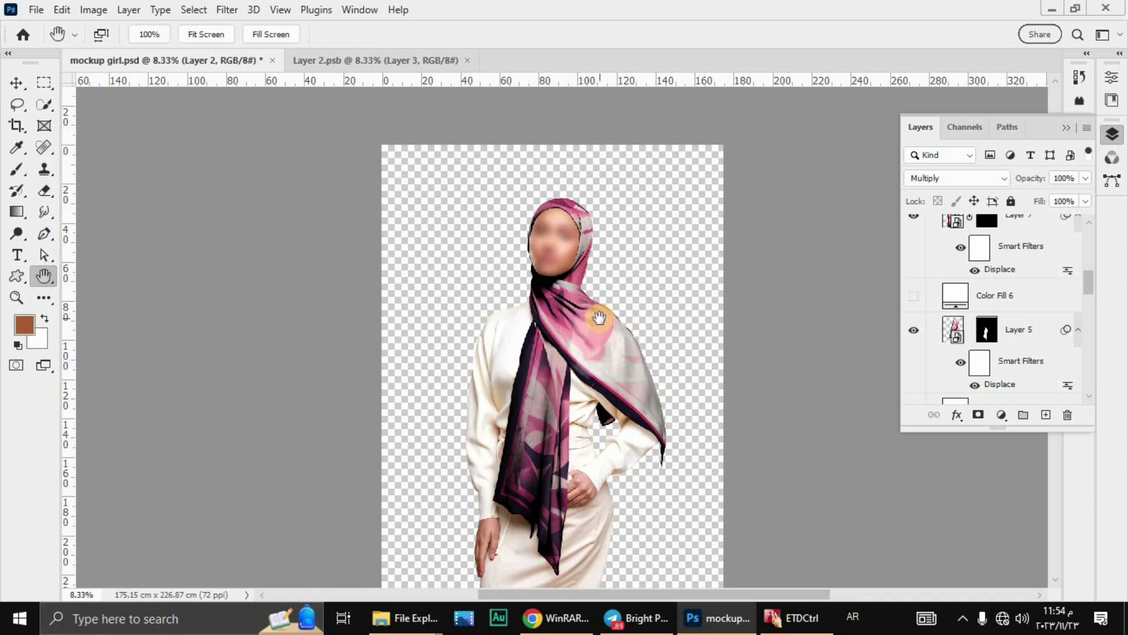
drag(1091, 280, 1091, 392)
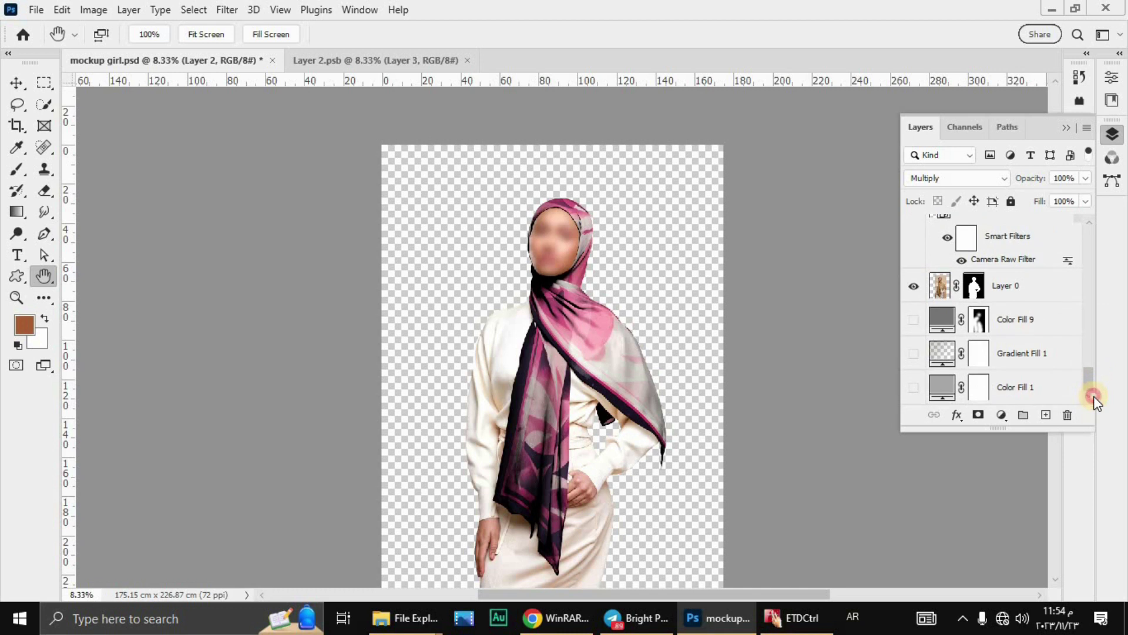
click(913, 387)
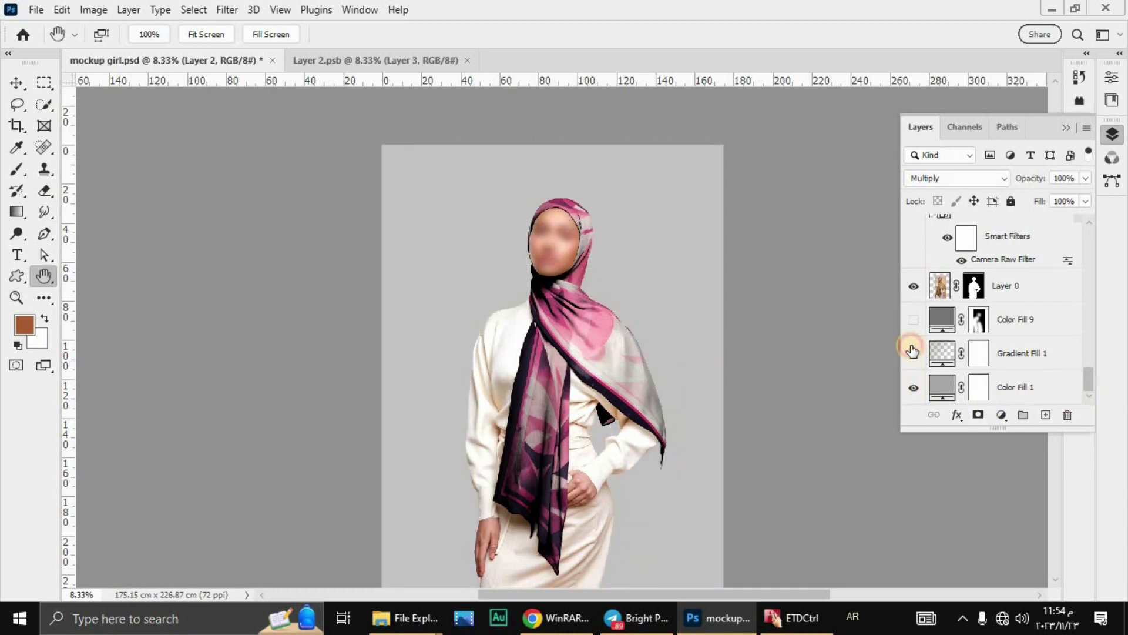
click(913, 353)
drag(1033, 324, 1068, 416)
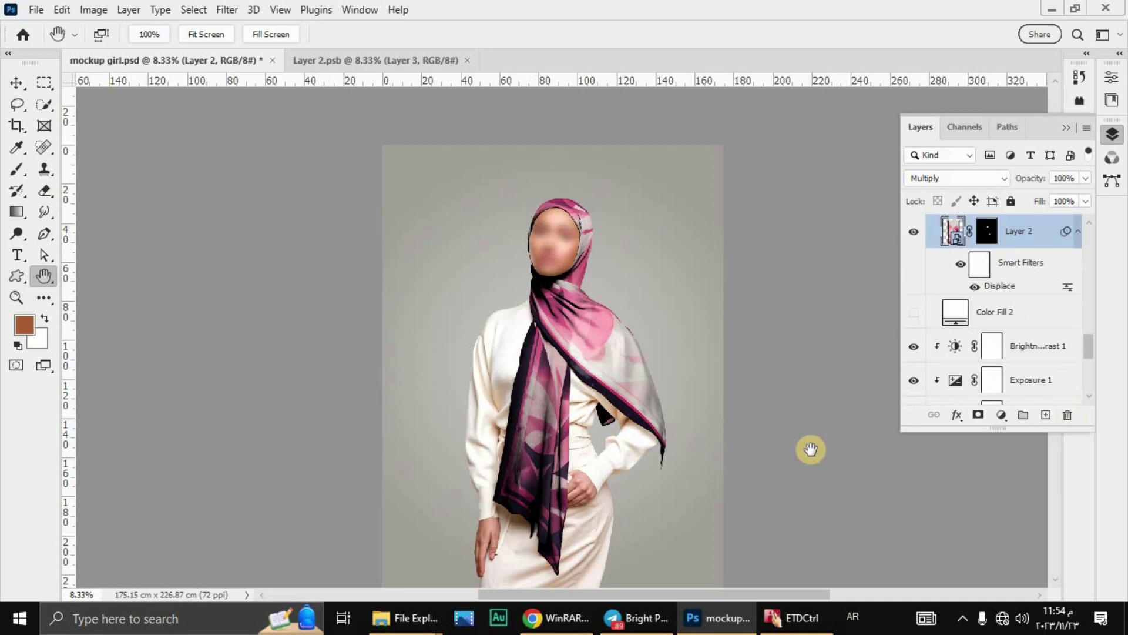
click(1091, 362)
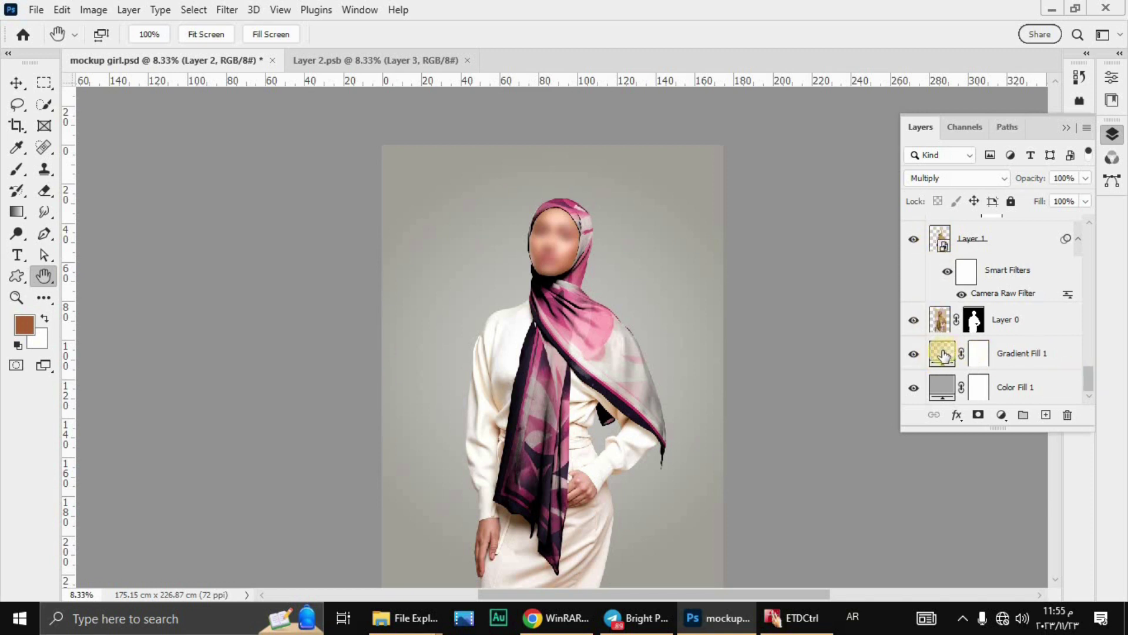
Try raising the exposure of the Exposure 2 adjustment layer to +1.50, and undo the change.
scroll(1071, 375, up, 10)
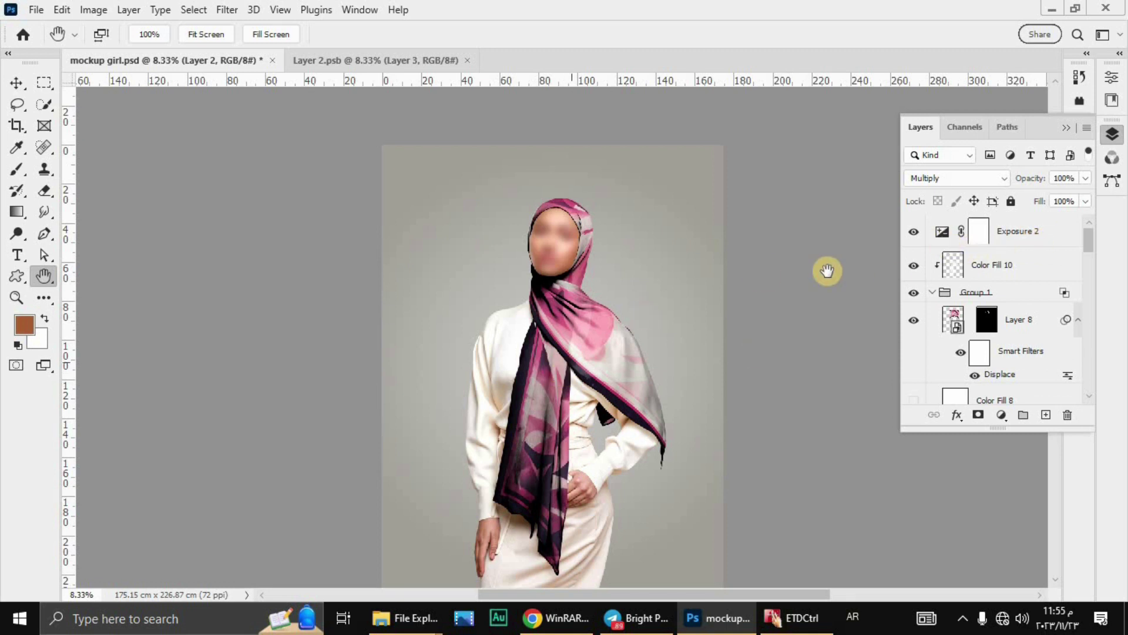
double_click(943, 234)
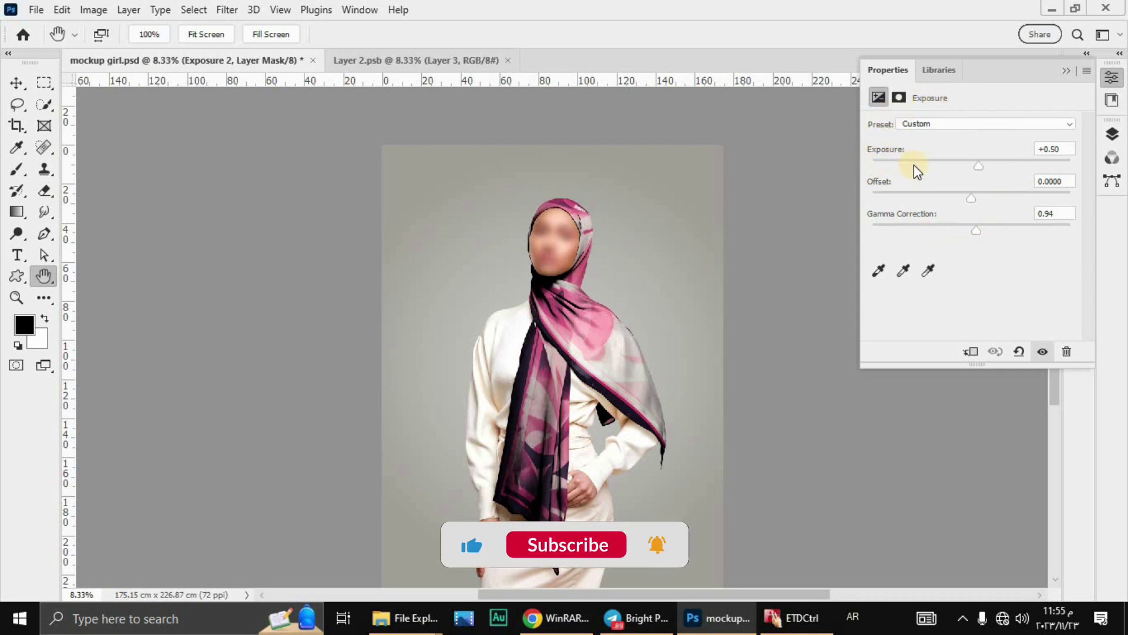
mouse_move(981, 165)
mouse_down()
mouse_move(992, 163)
mouse_move(965, 171)
mouse_move(993, 165)
mouse_up()
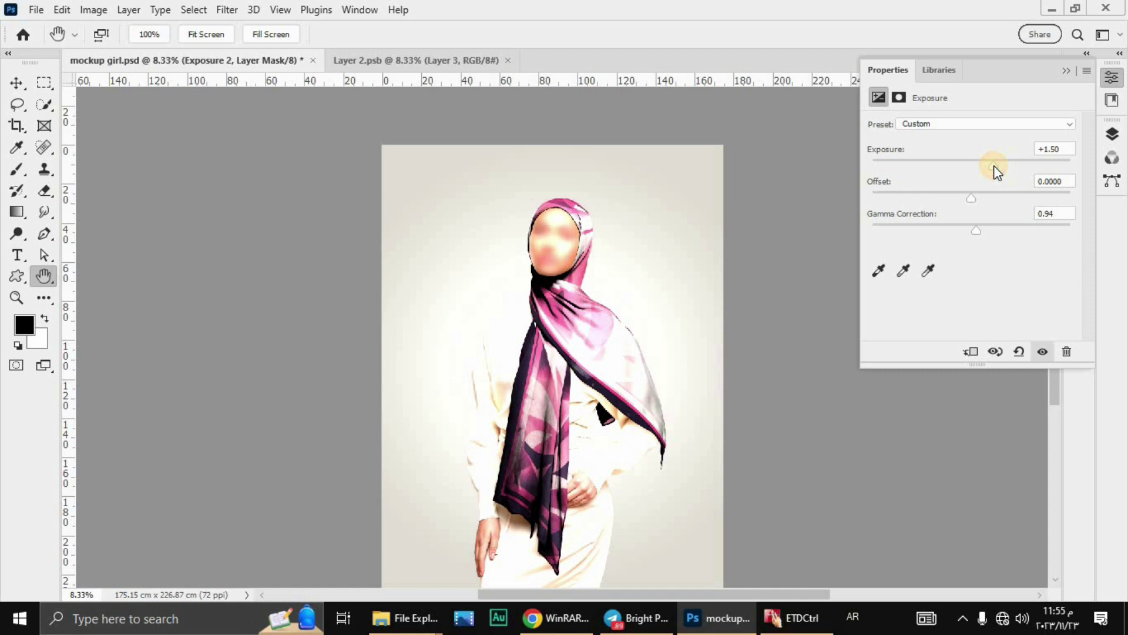
click(1068, 70)
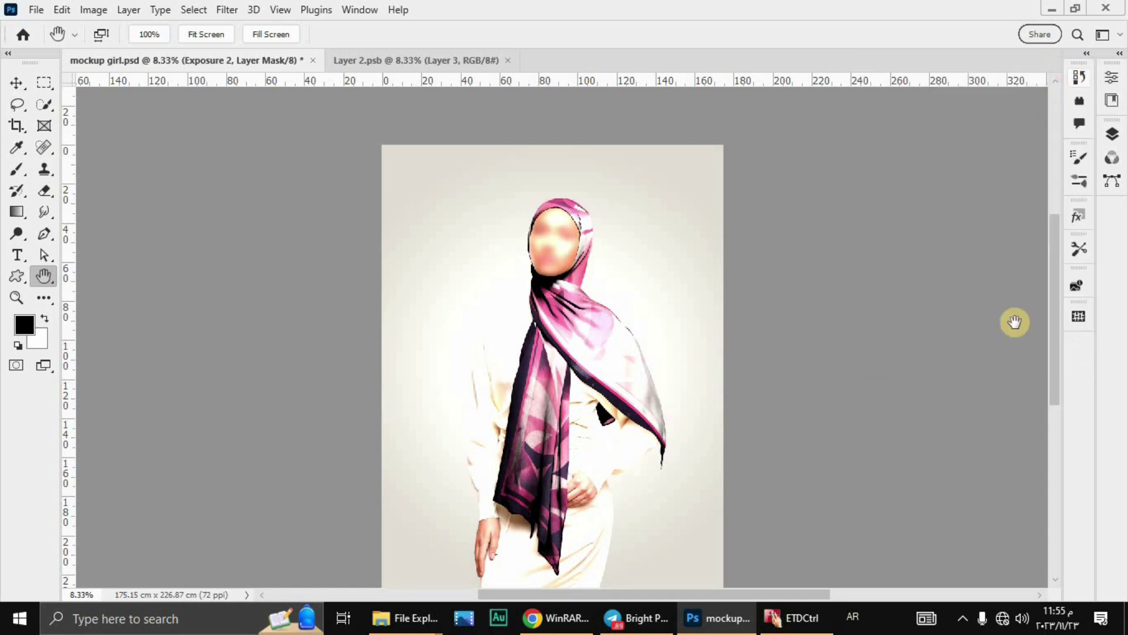
click(840, 329)
key(ctrl+z)
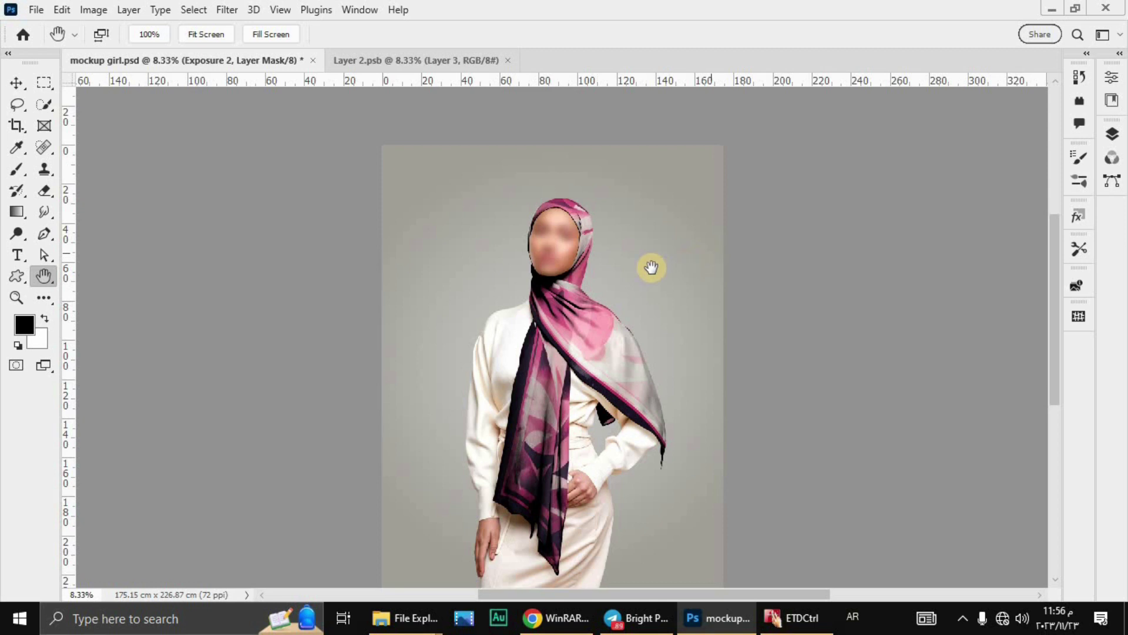
Examine the whole headscarf mockup against its background, and the pattern on the scarf's folds up close.
drag(1055, 300, 1057, 326)
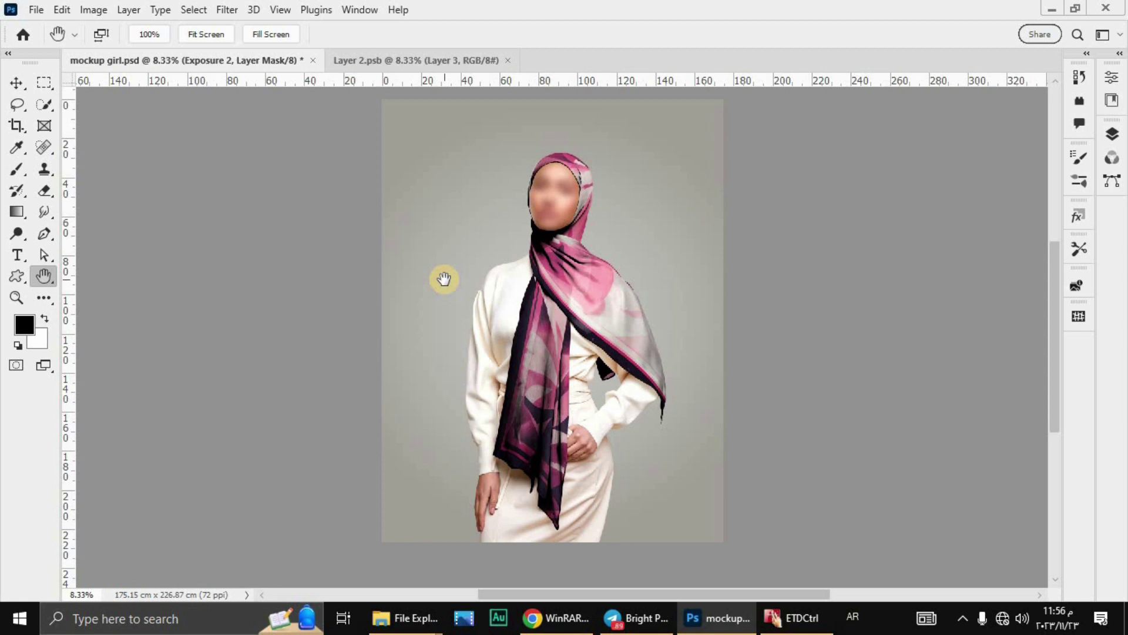
scroll(445, 279, down, 1)
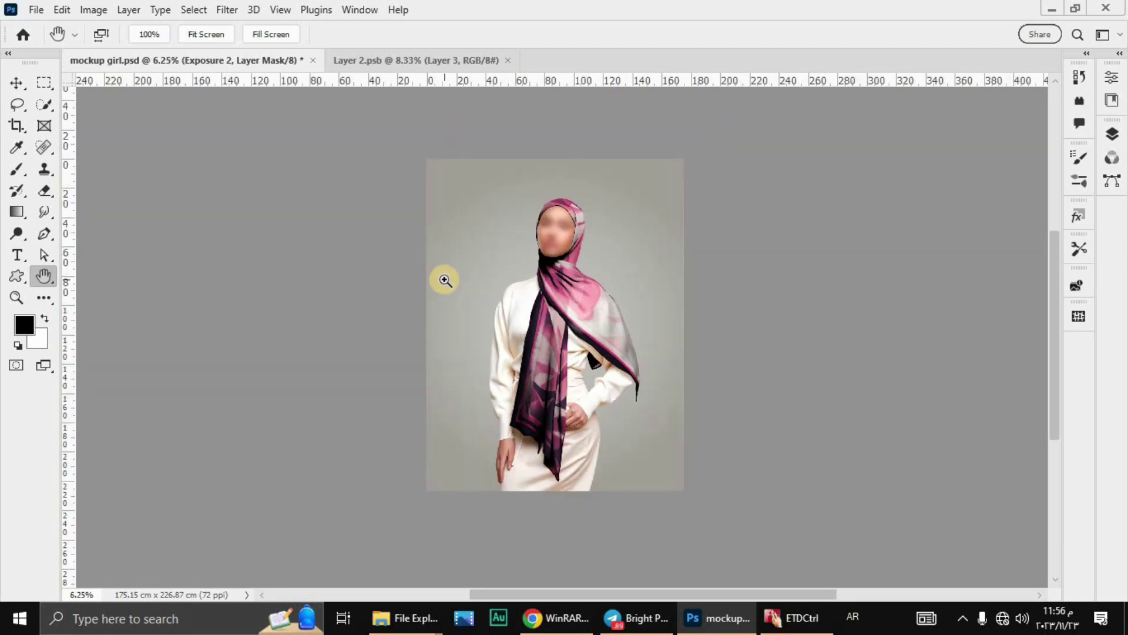
scroll(445, 280, up, 2)
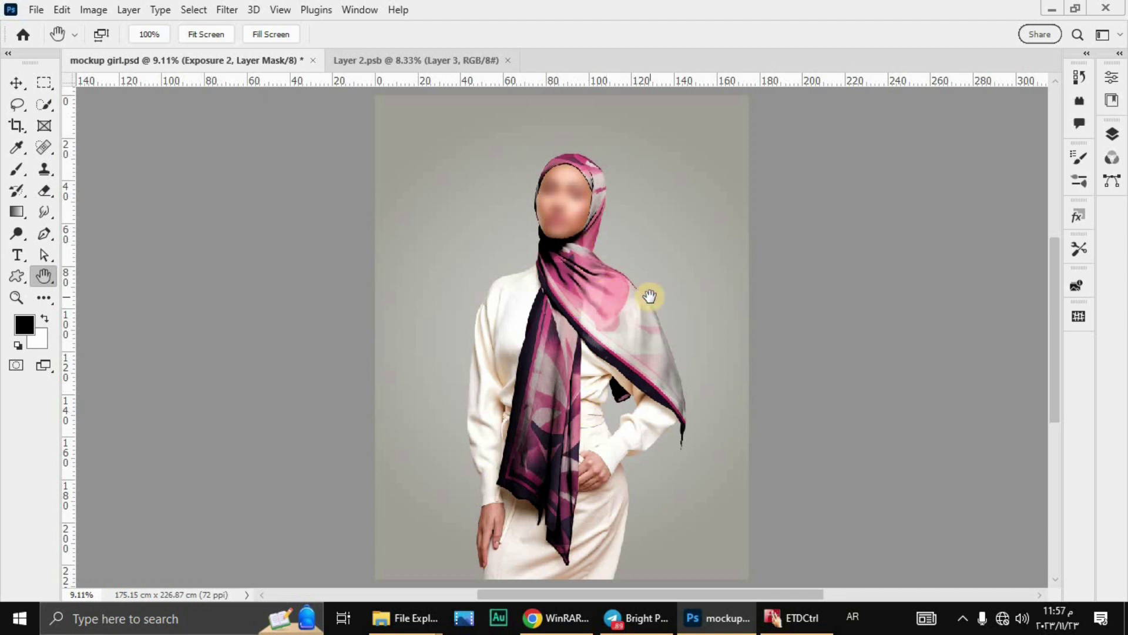
mouse_move(1052, 337)
mouse_down()
mouse_move(1053, 357)
mouse_move(1049, 341)
mouse_up()
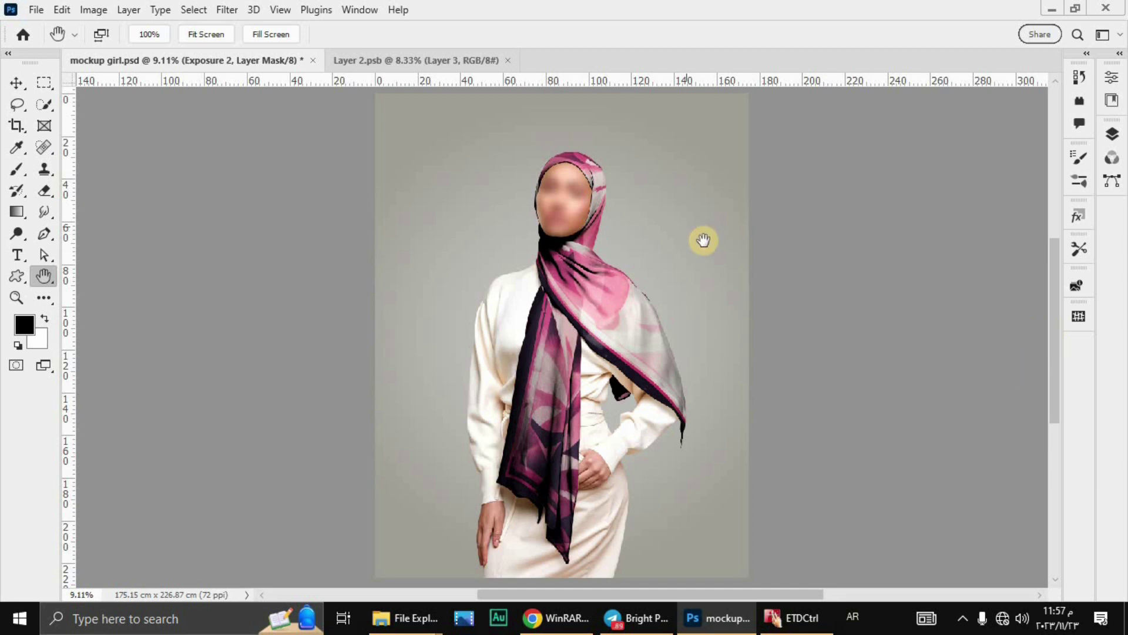
key(ctrl+plus)
key(ctrl+plus)
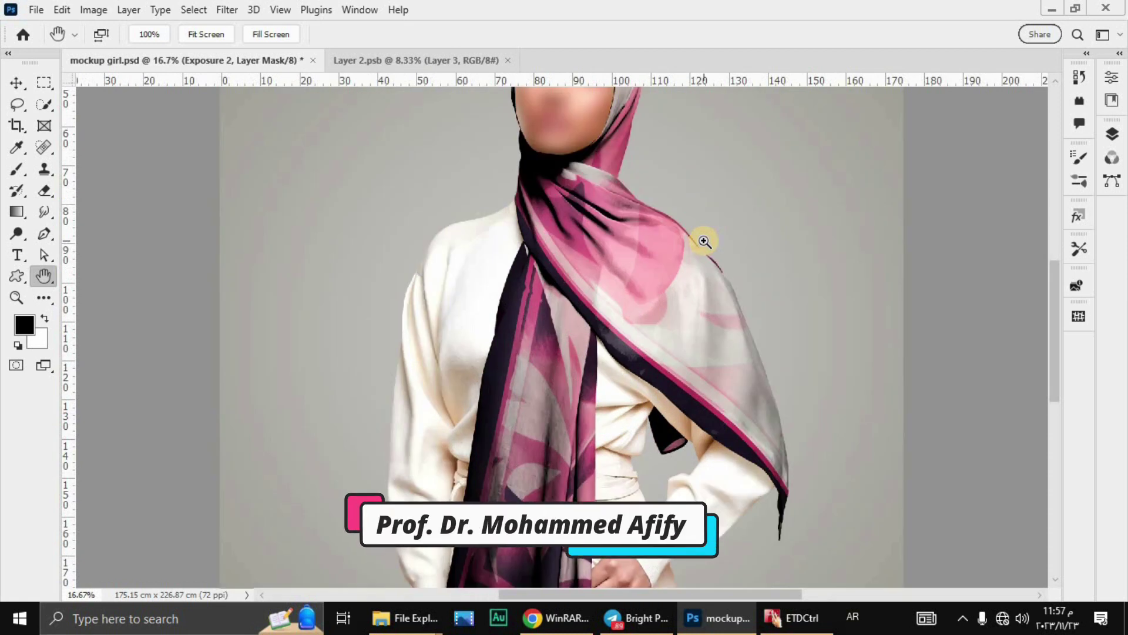
key(ctrl+minus)
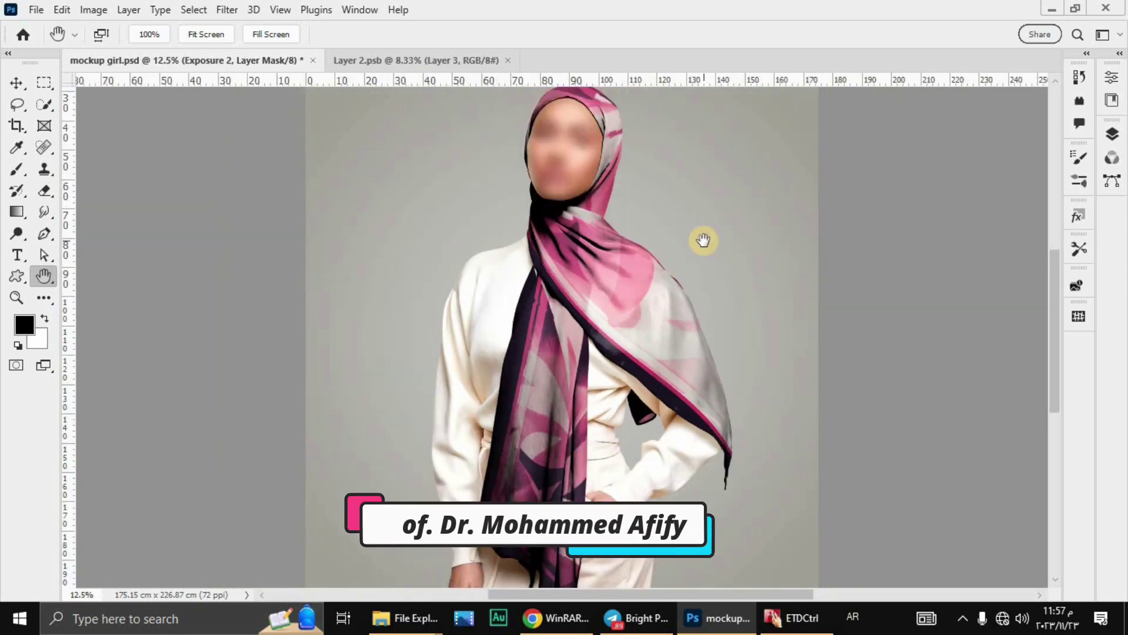